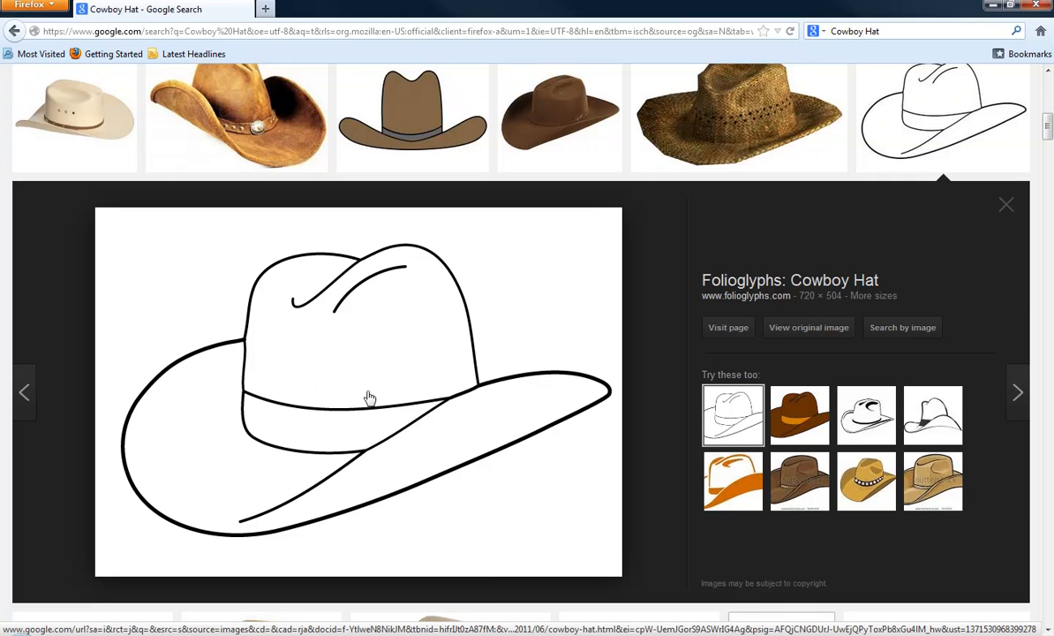
- Copy the cowboy hat line drawing from the image search results and paste it into the blank CorelDRAW document
right_click(323, 391)
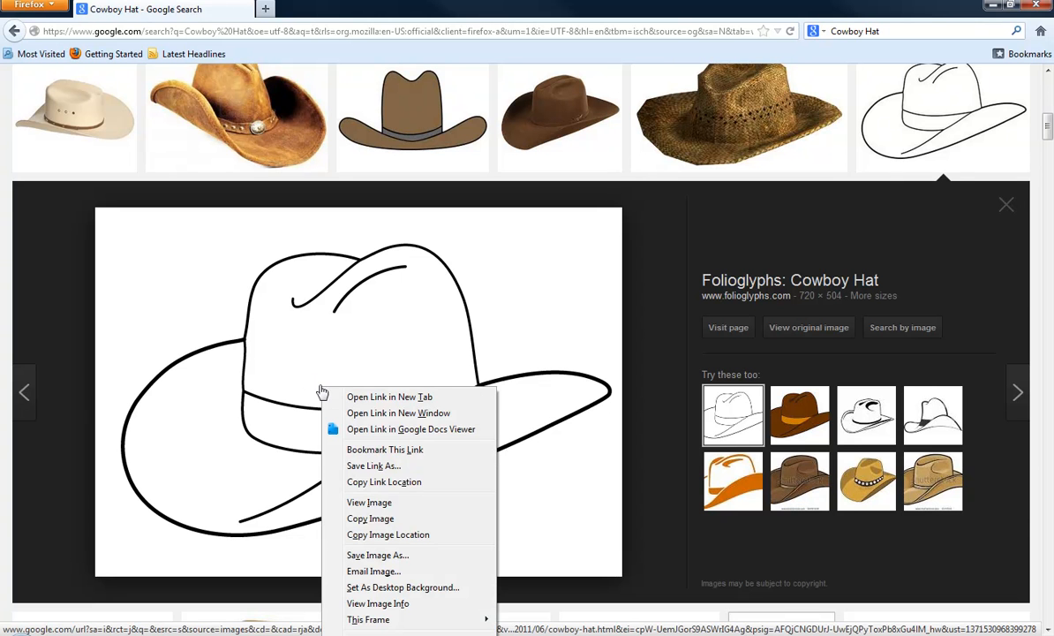
left_click(371, 519)
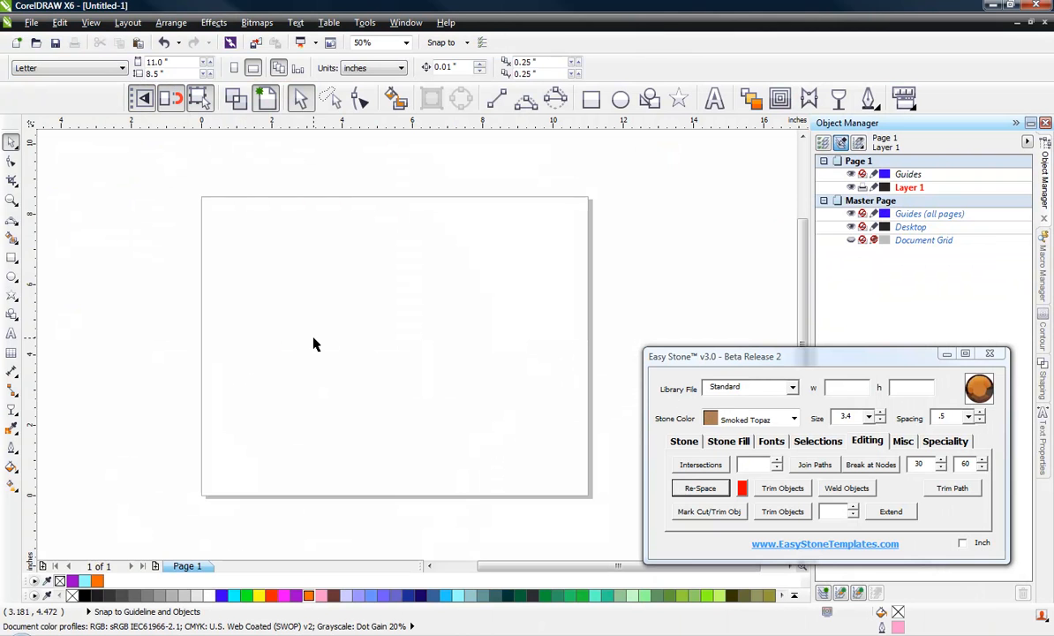
right_click(314, 340)
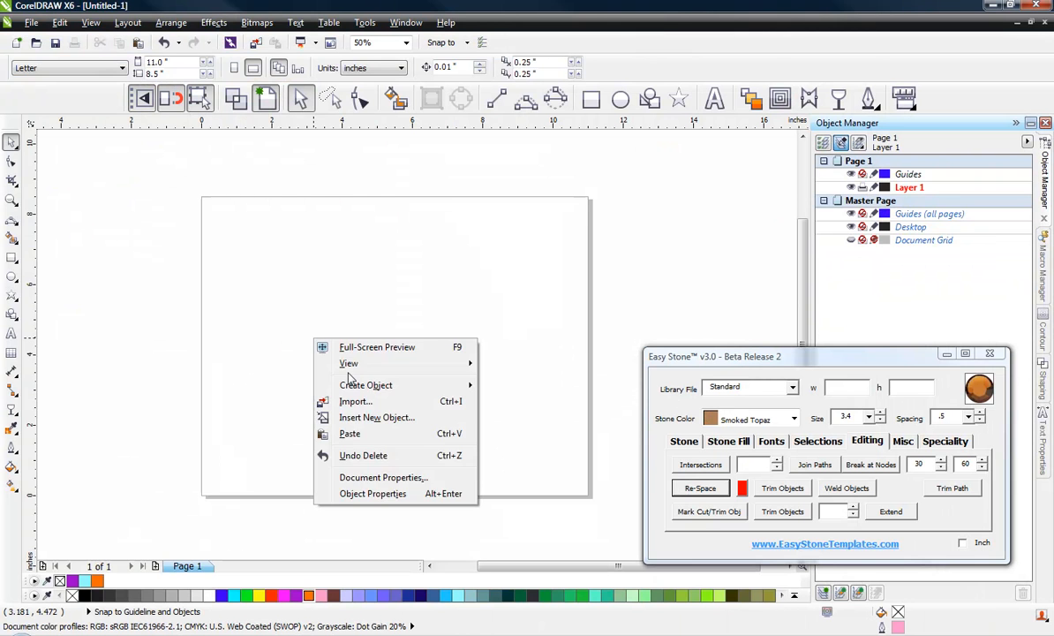
left_click(364, 433)
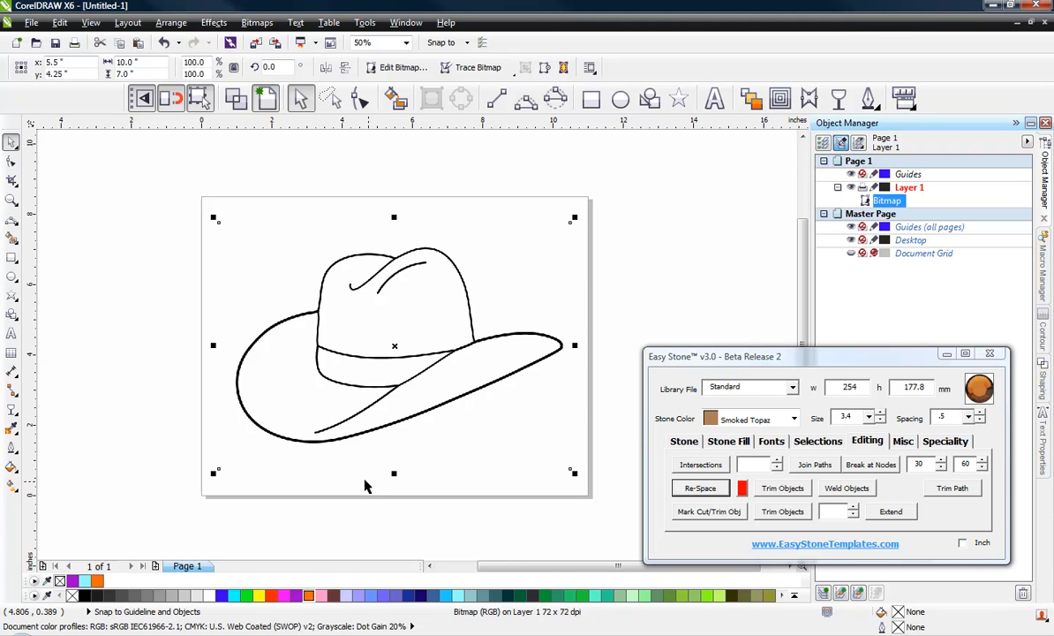
- Trace the hat bitmap with a Centerline trace of the Line drawing type, keeping the default settings
left_click(479, 69)
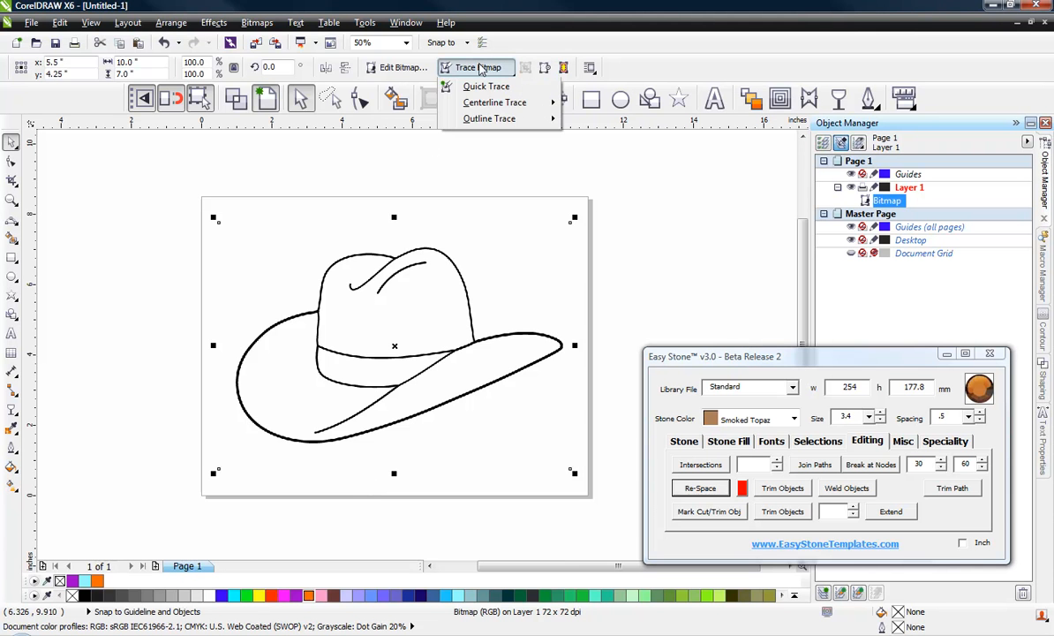
mouse_move(508, 102)
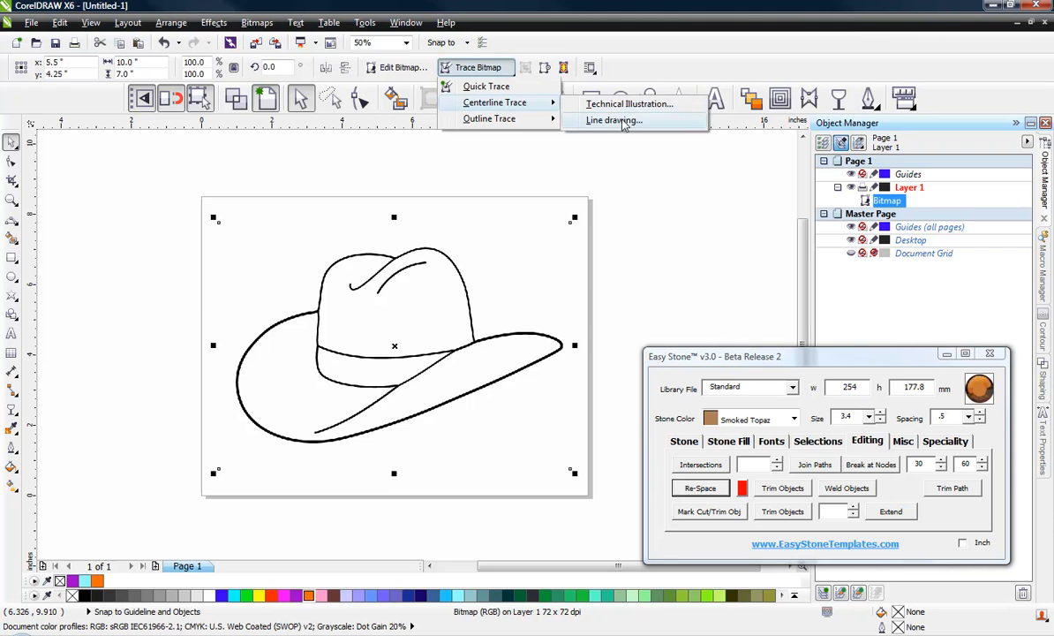
left_click(625, 119)
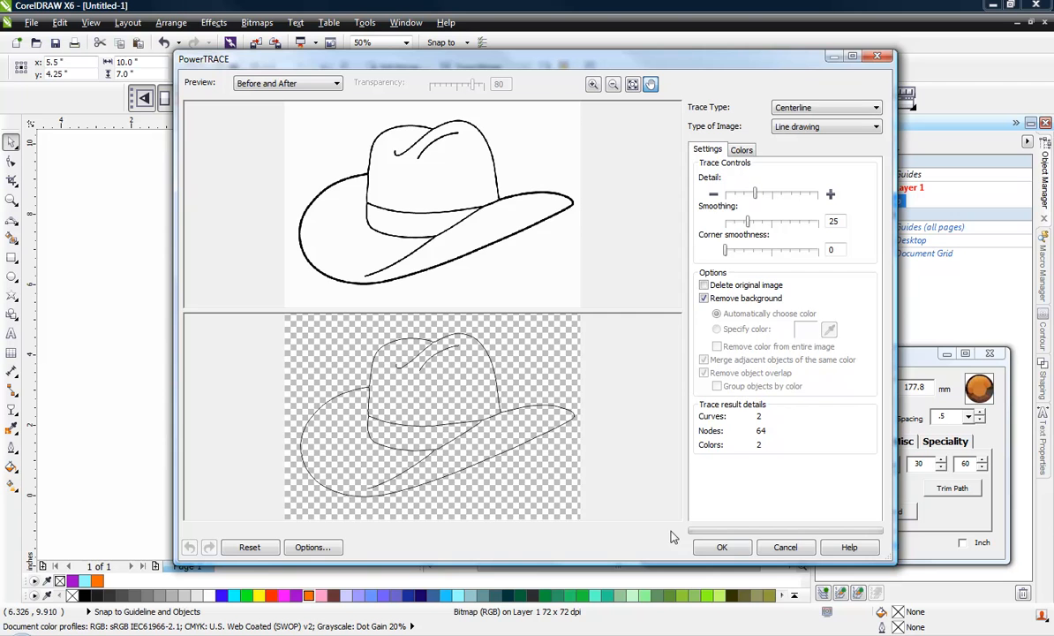
left_click(724, 548)
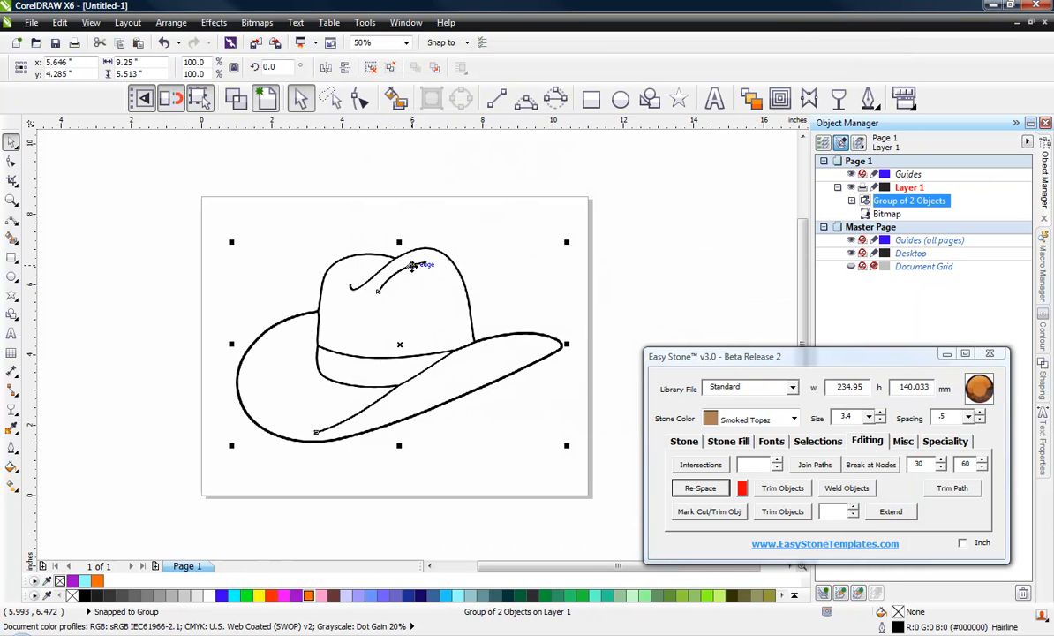
- Move the traced hat group below the page and set its width to 5.5 inches, scaled proportionally
scroll(412, 266, "down", 1)
left_click_drag(408, 305, 395, 459)
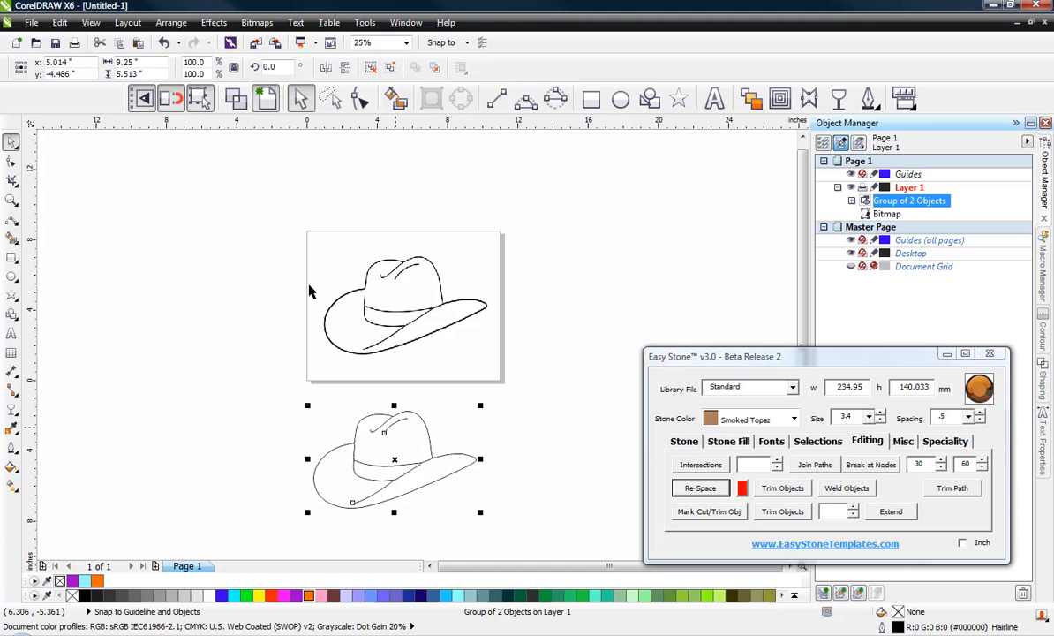
left_click_drag(145, 63, 114, 63)
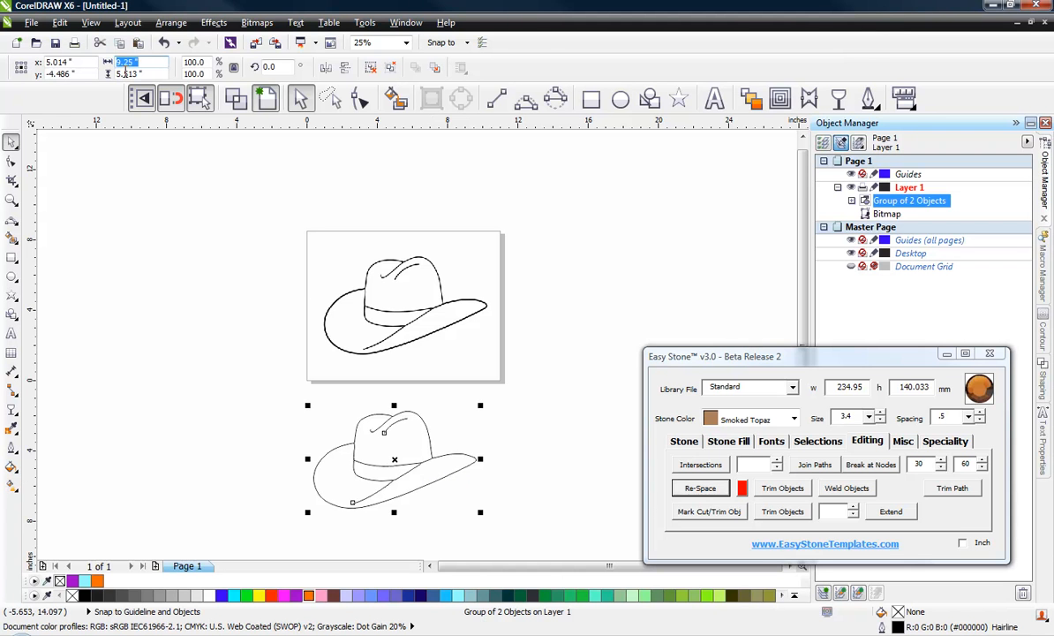
type("5")
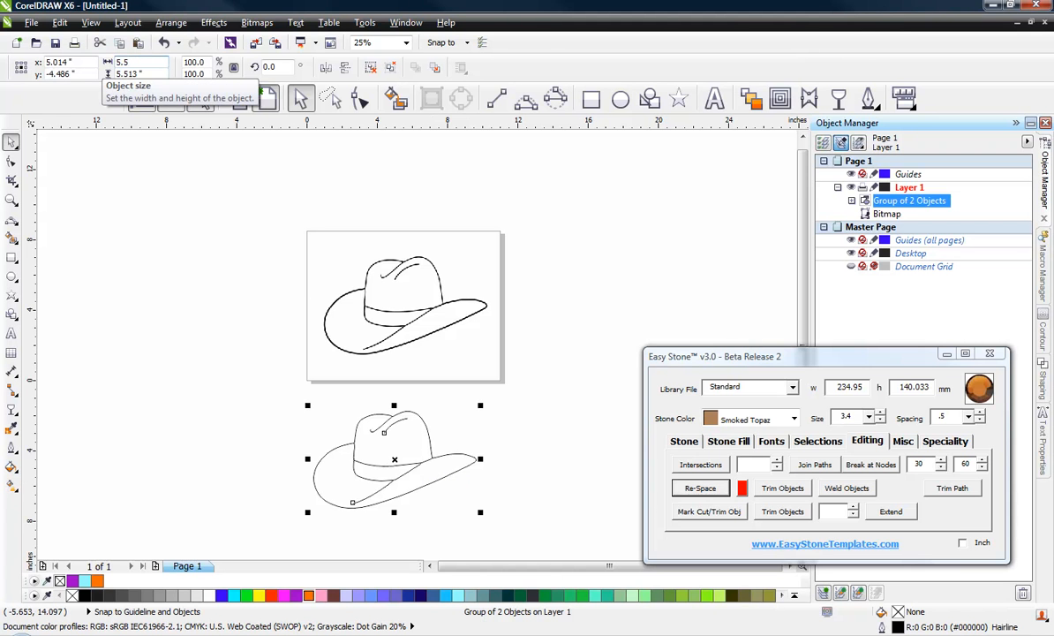
type(".5")
key("Return")
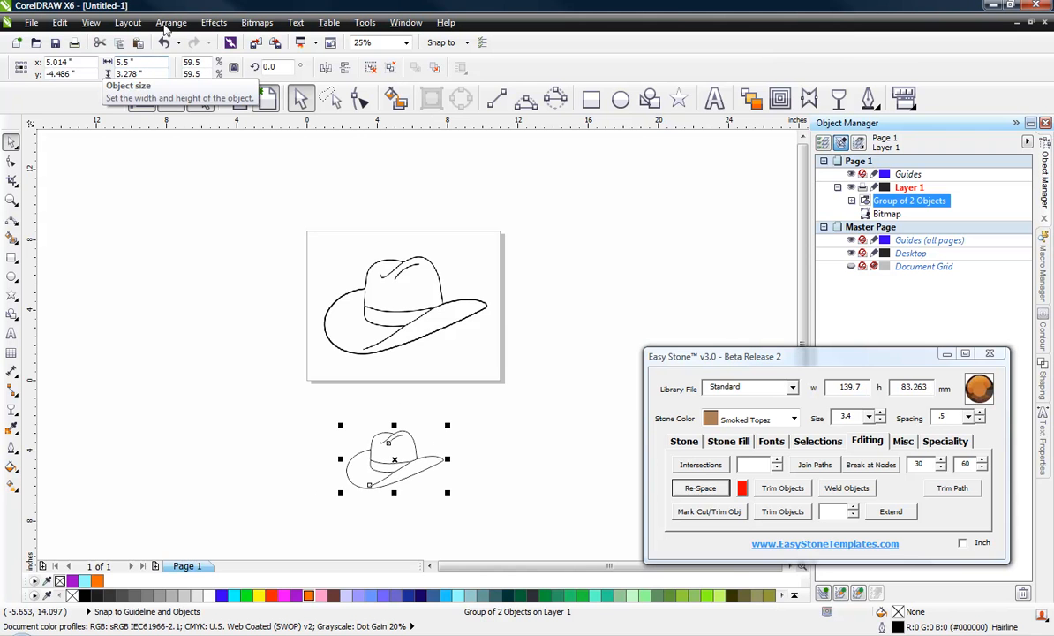
- Try to add Smoked Topaz stones to the grouped hat outline
scroll(400, 500, "up", 1)
scroll(444, 451, "up", 1)
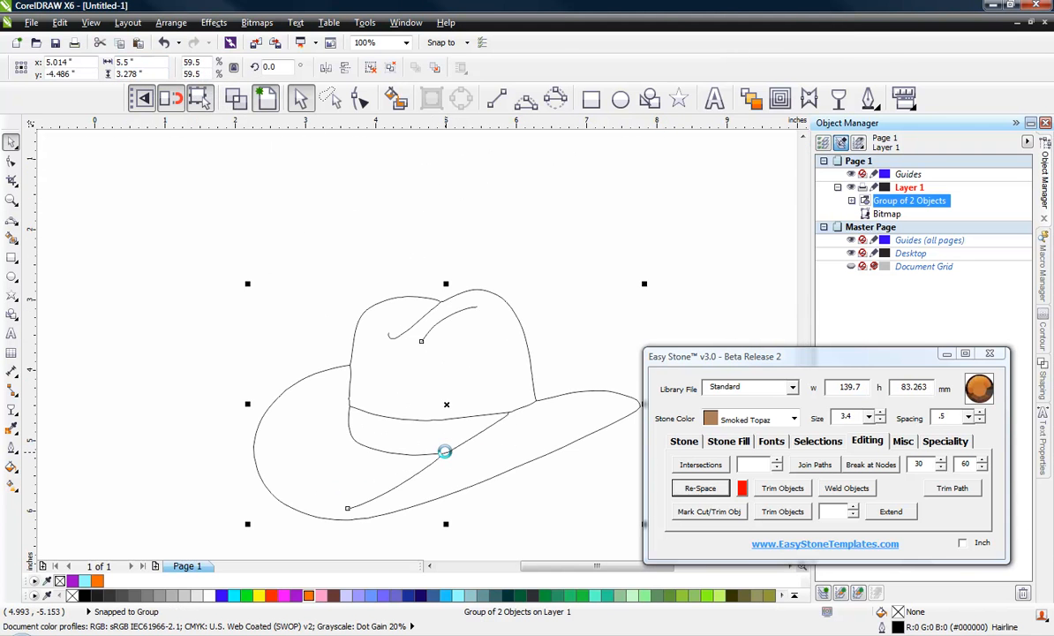
scroll(336, 315, "down", 1)
scroll(376, 353, "up", 1)
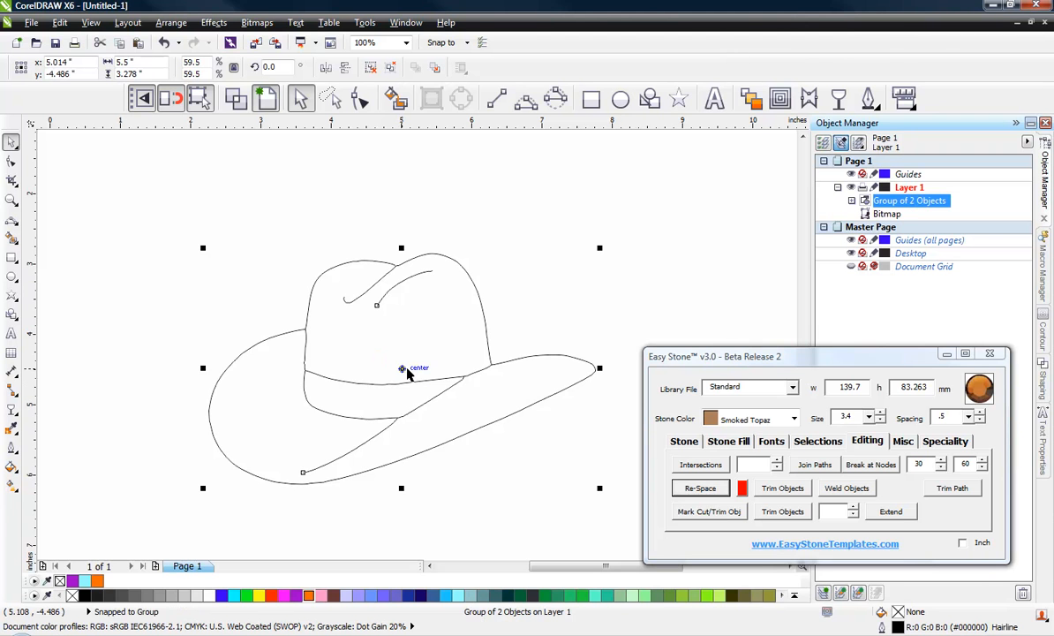
left_click(684, 440)
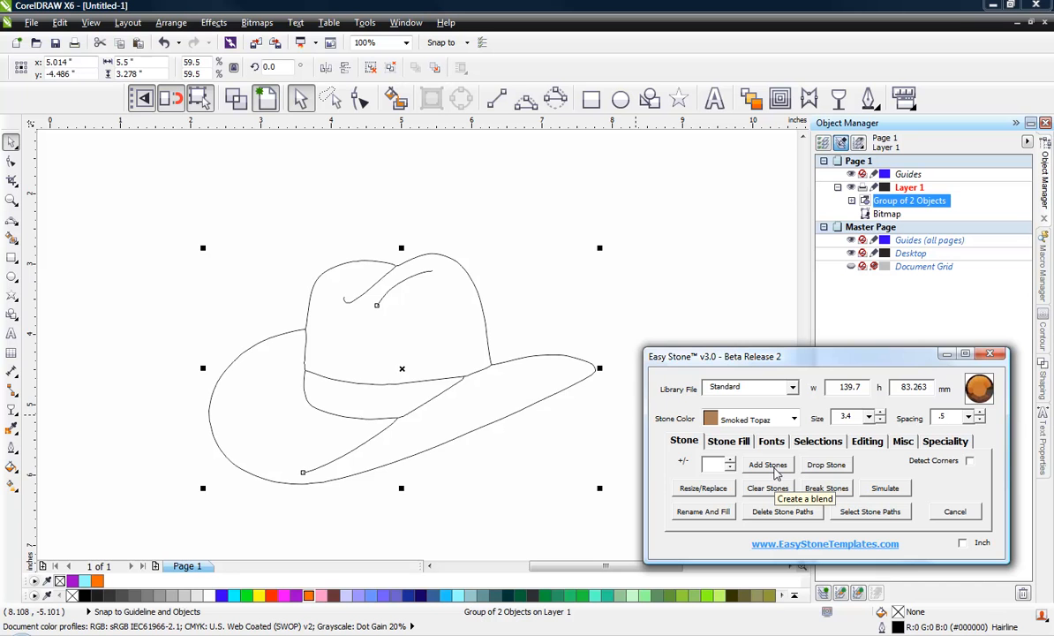
left_click(768, 465)
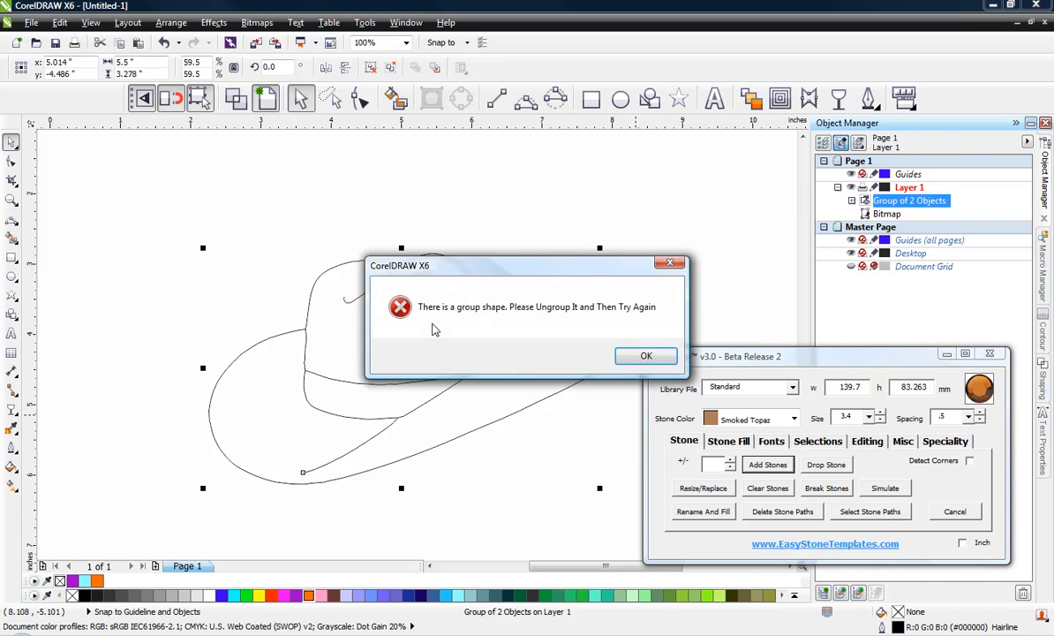
left_click(646, 356)
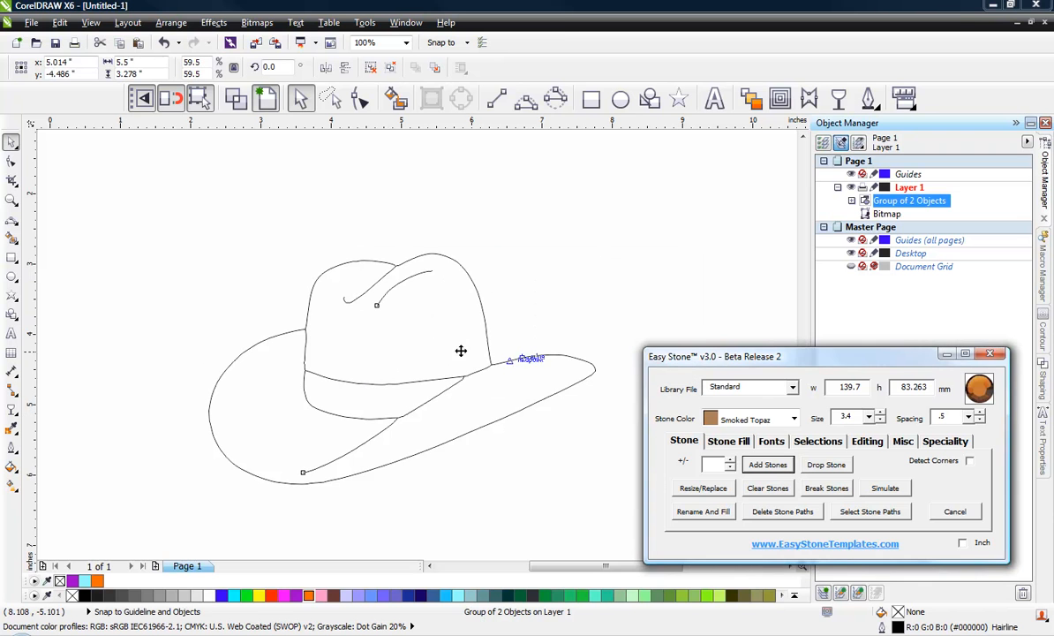
- Ungroup the traced hat and add Smoked Topaz stones of size 3.4 with .5 spacing along its curves
right_click(399, 371)
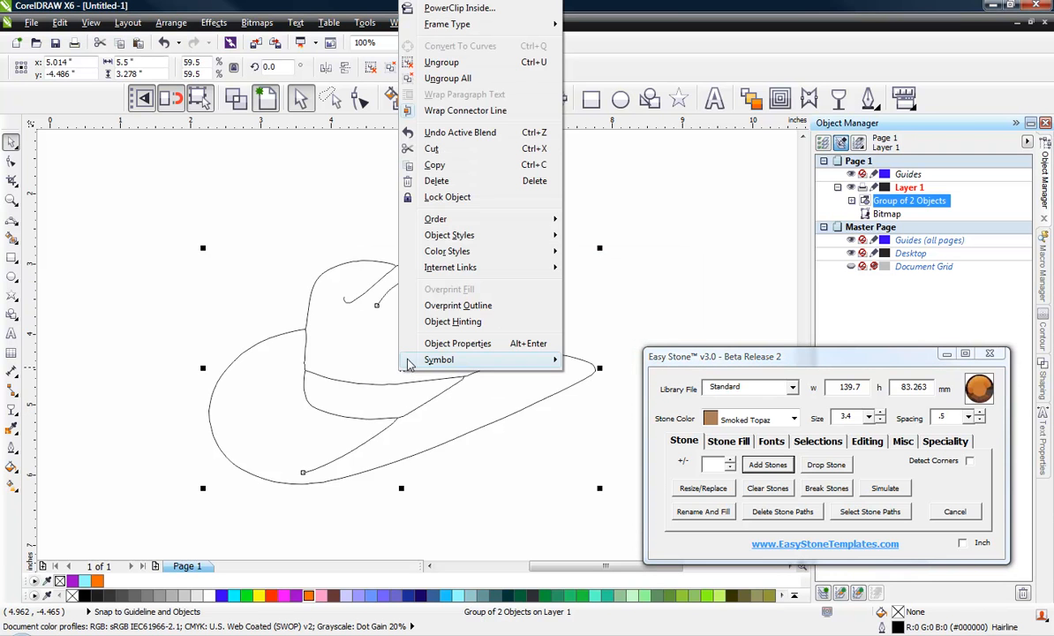
left_click(438, 63)
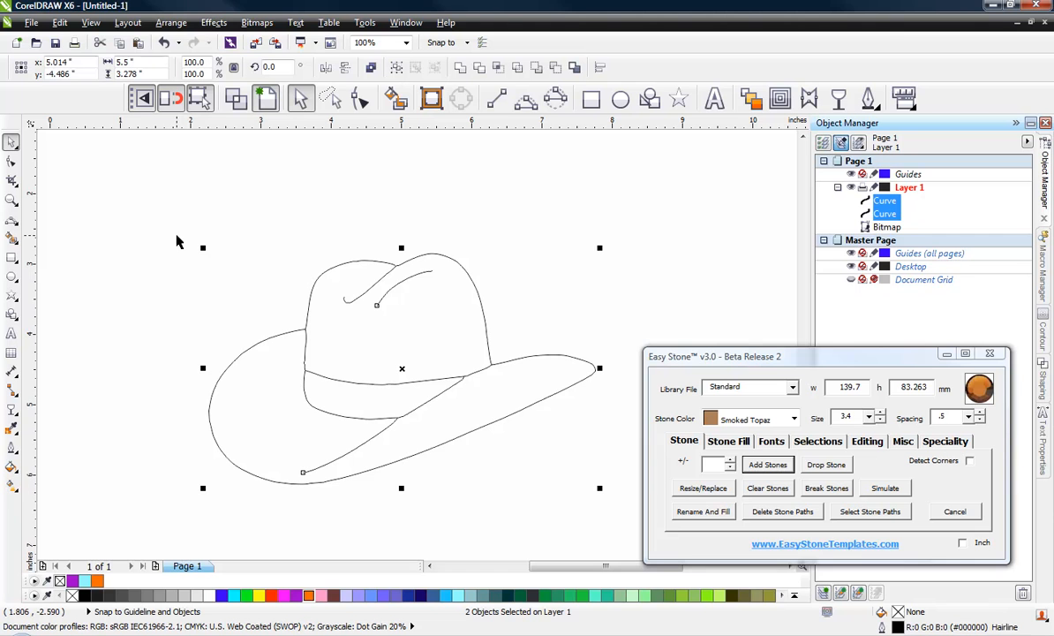
left_click(764, 463)
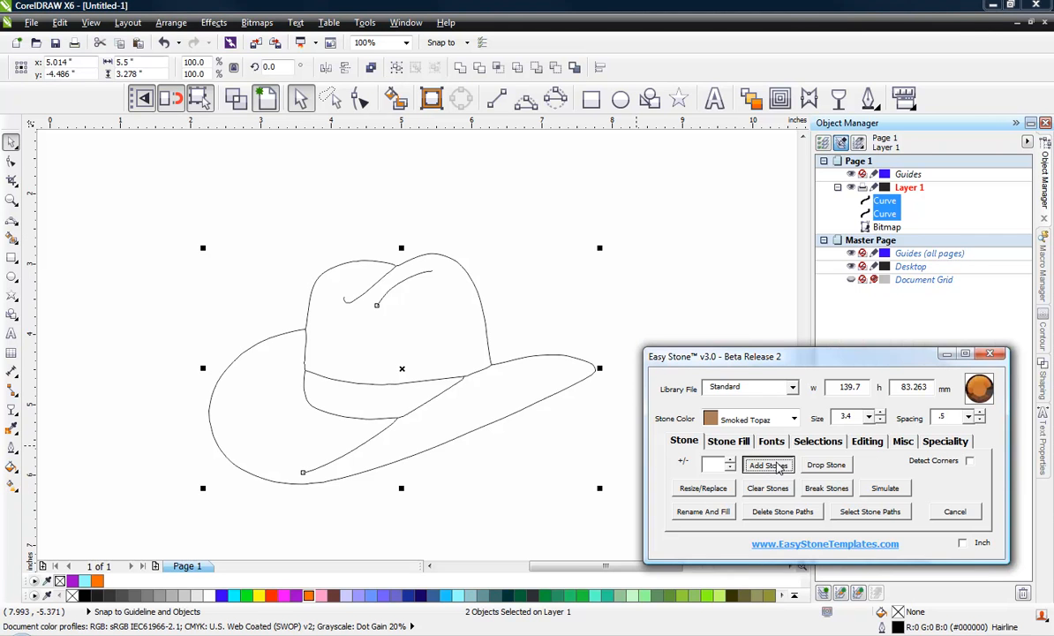
- Select the whole stone hat and delete its stone paths so that only the stones are left
left_click(516, 510)
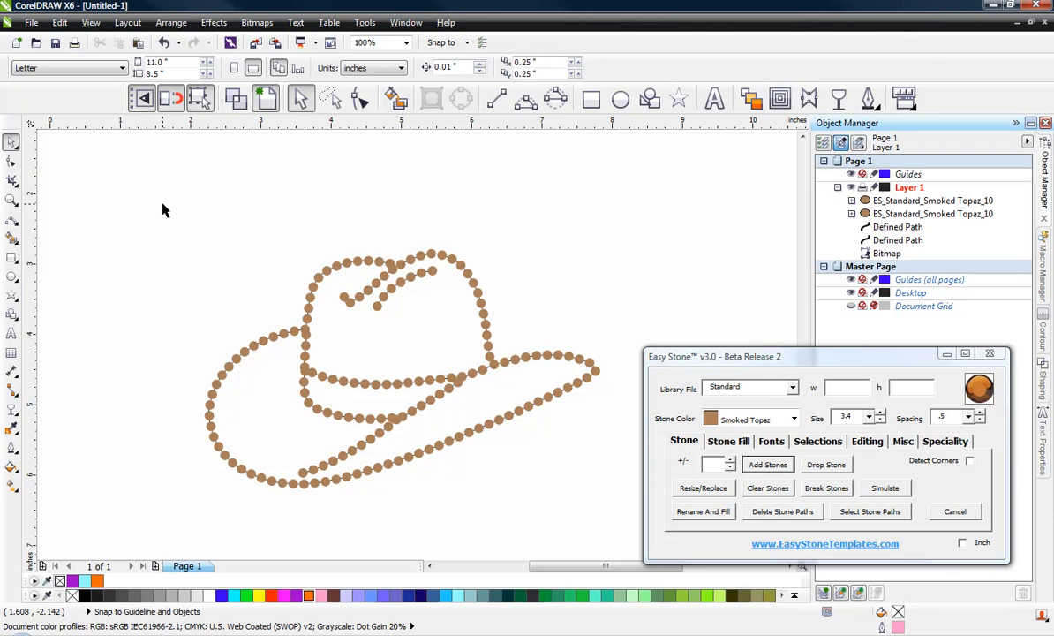
left_click_drag(141, 210, 631, 522)
left_click(783, 513)
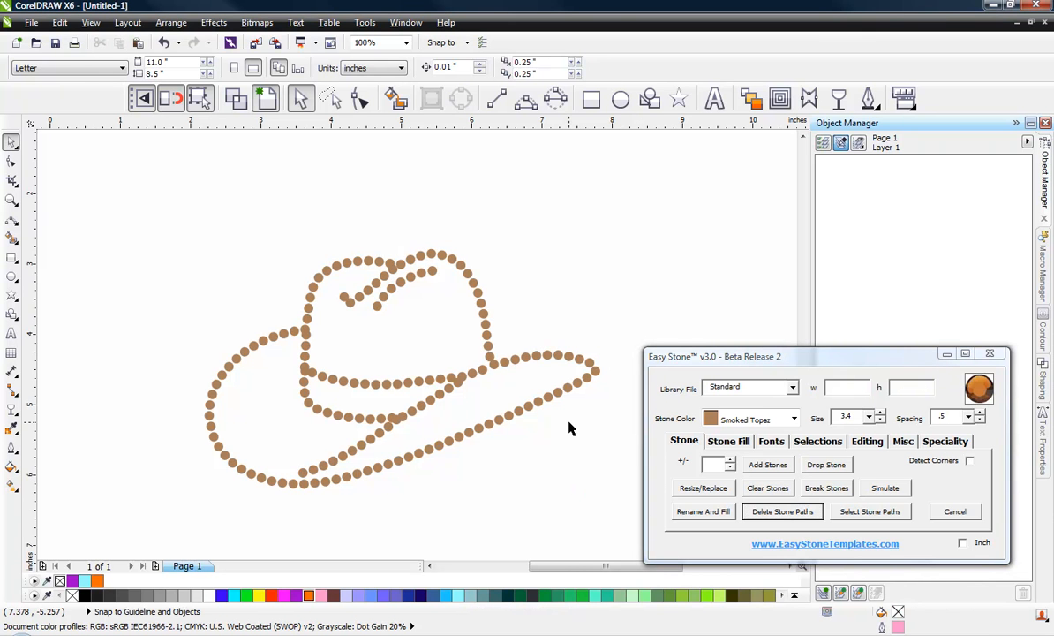
- Draw a 3-point curve about 2 inches wide through the upper brim stones, from near the brim's tip to just past the hatband's end
scroll(557, 437, "up", 2)
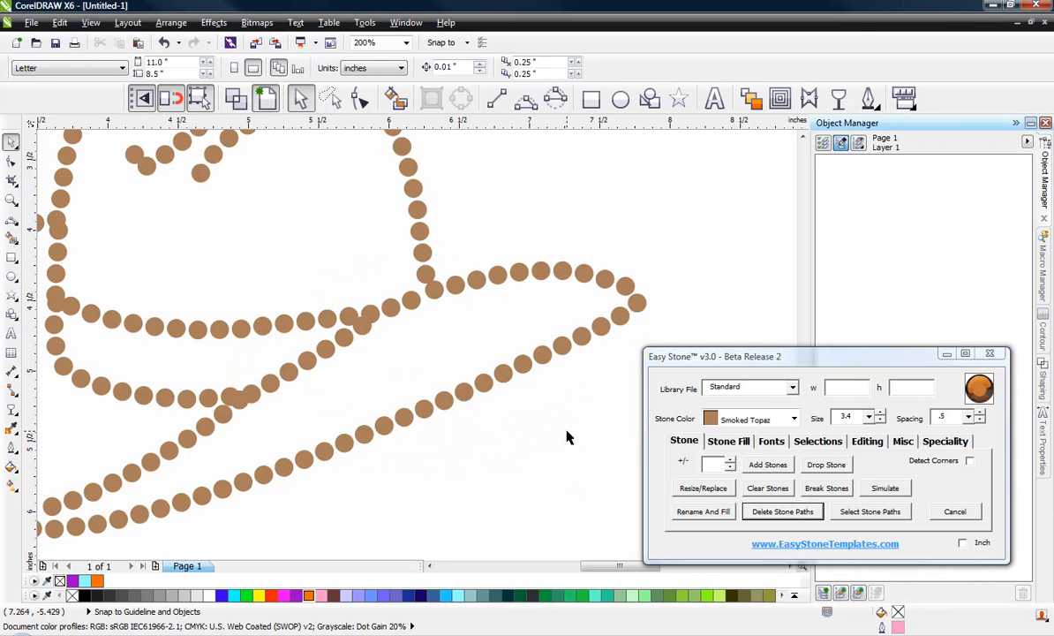
scroll(568, 437, "down", 2)
scroll(513, 388, "up", 2)
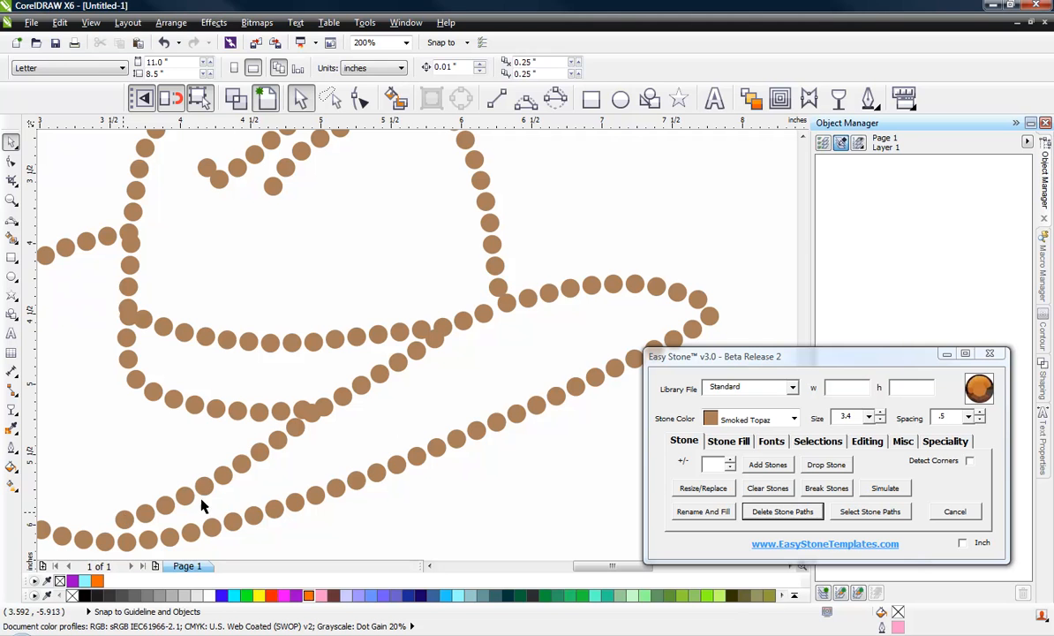
left_click(525, 101)
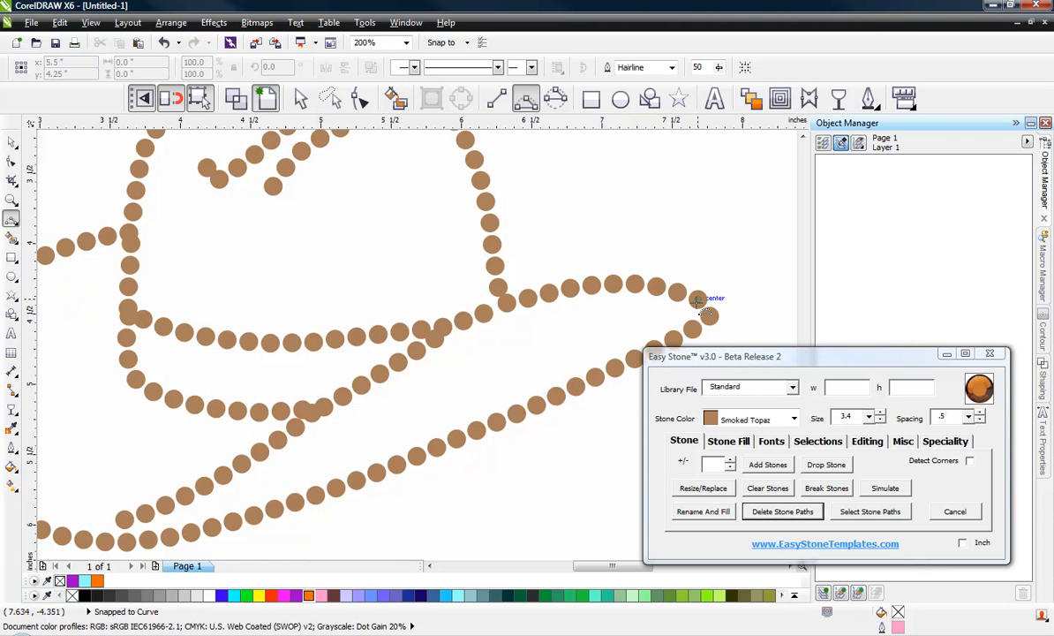
left_click(698, 300)
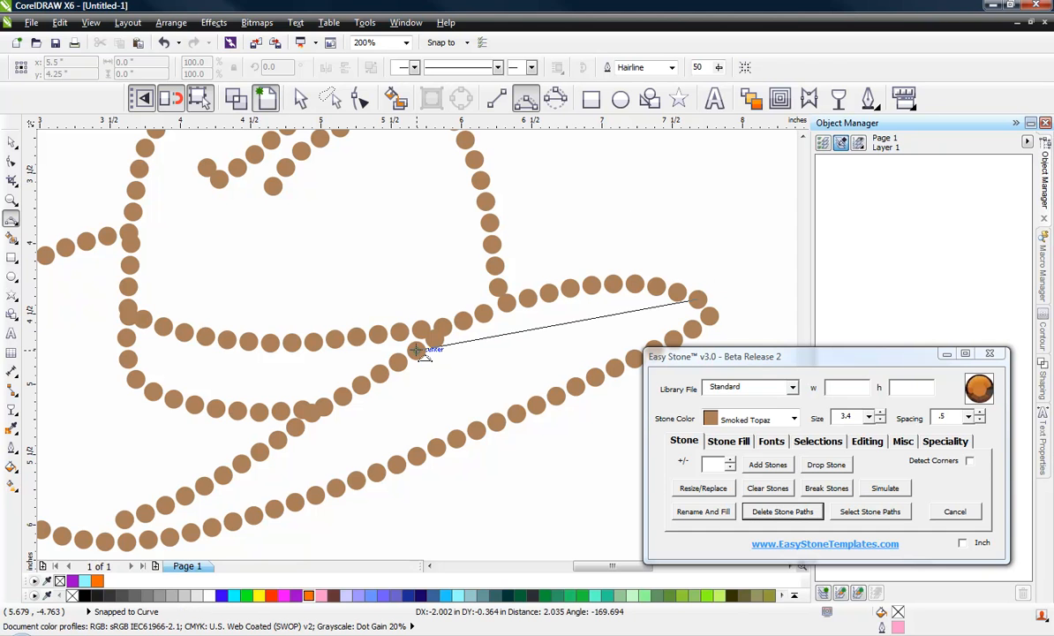
left_click(415, 350)
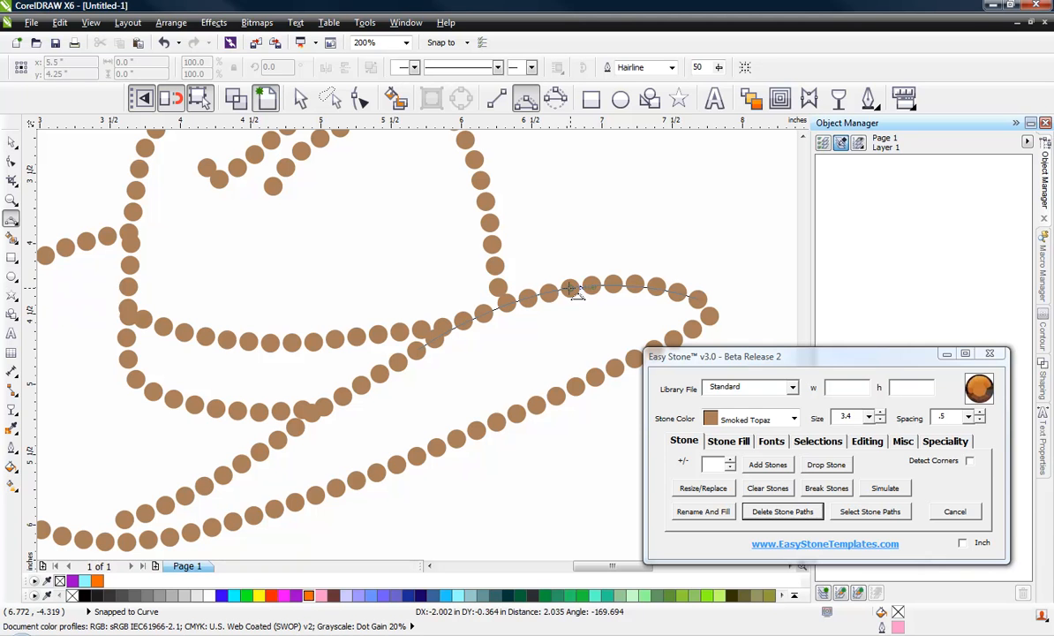
left_click(573, 291)
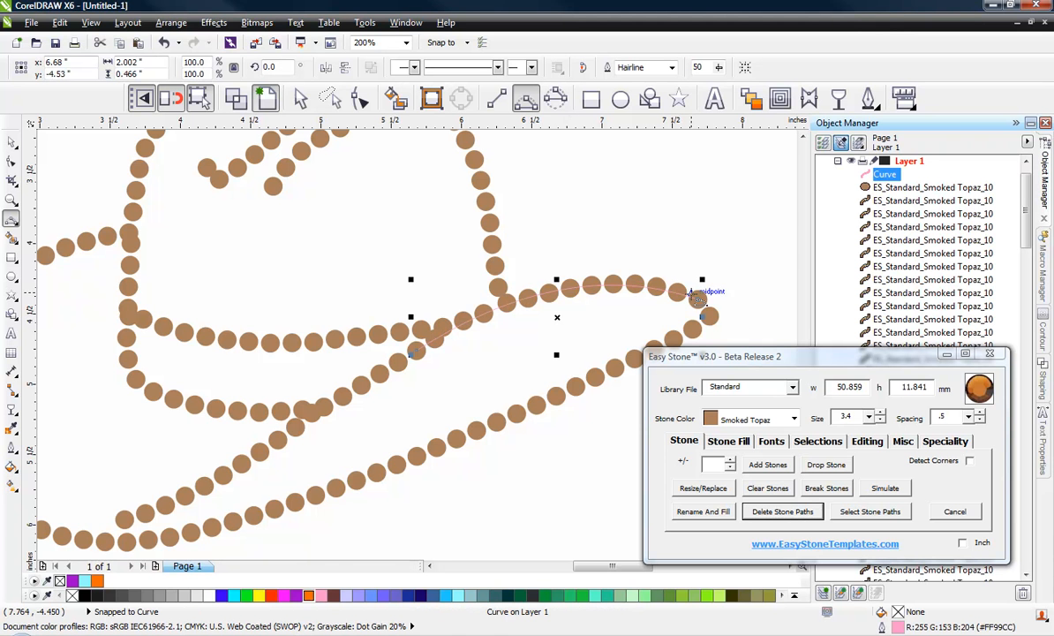
- Extend the curve with a second 3-point arc spanning about 2.4 inches, through the inner brim stones to the last stone of that line
scroll(470, 336, "down", 3)
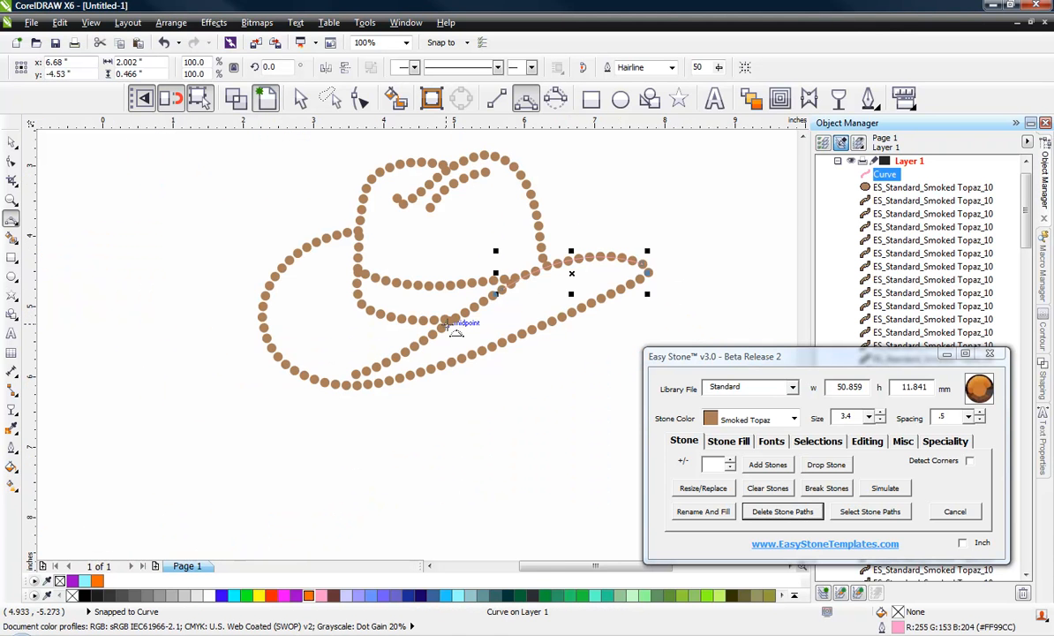
scroll(441, 328, "up", 3)
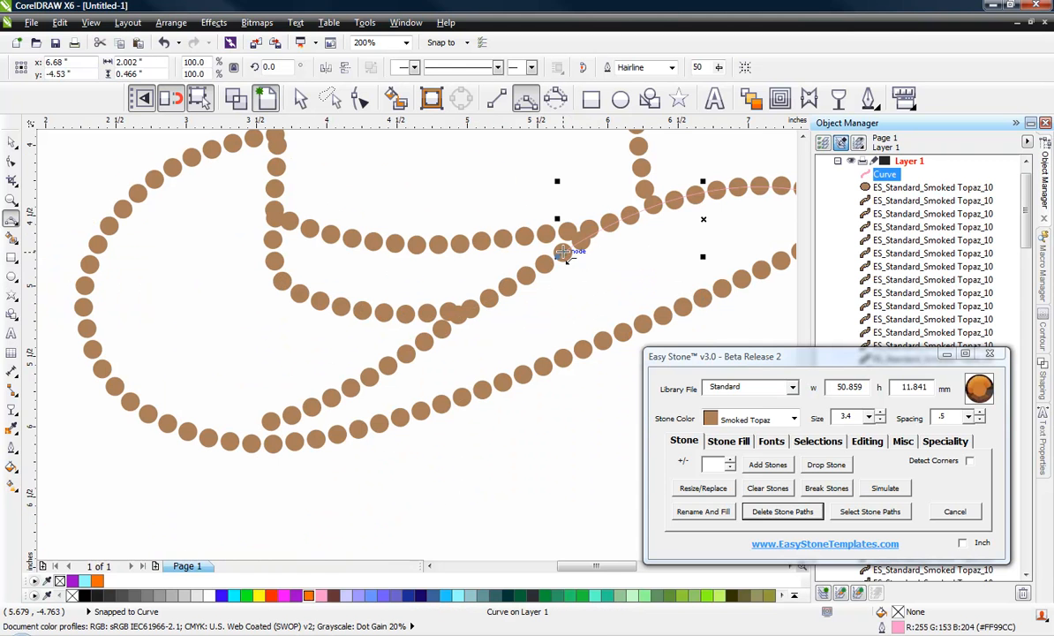
left_click(563, 252)
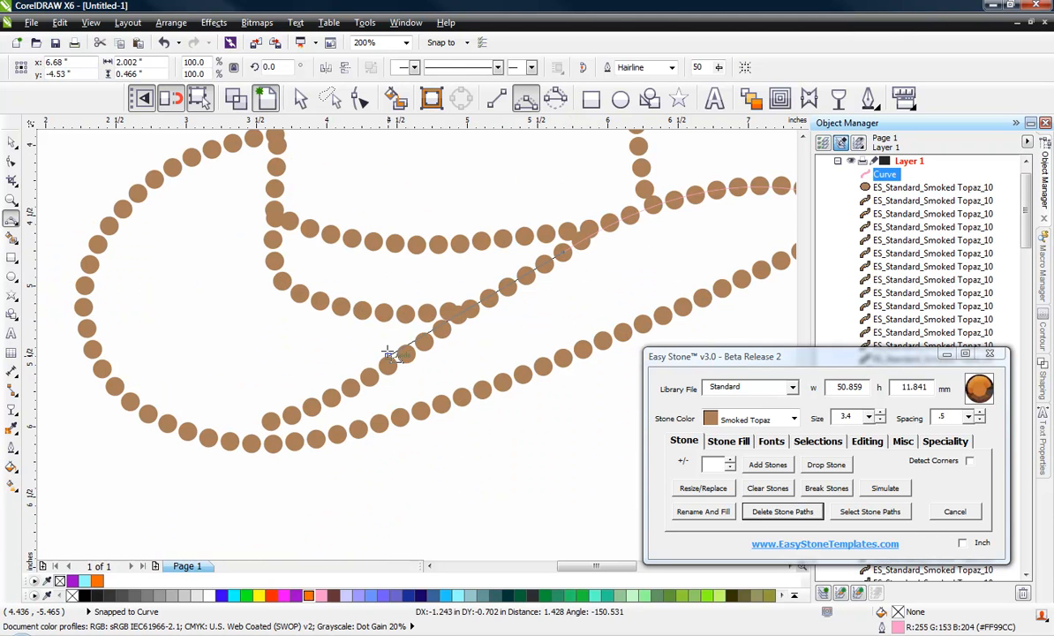
left_click_drag(282, 408, 271, 421)
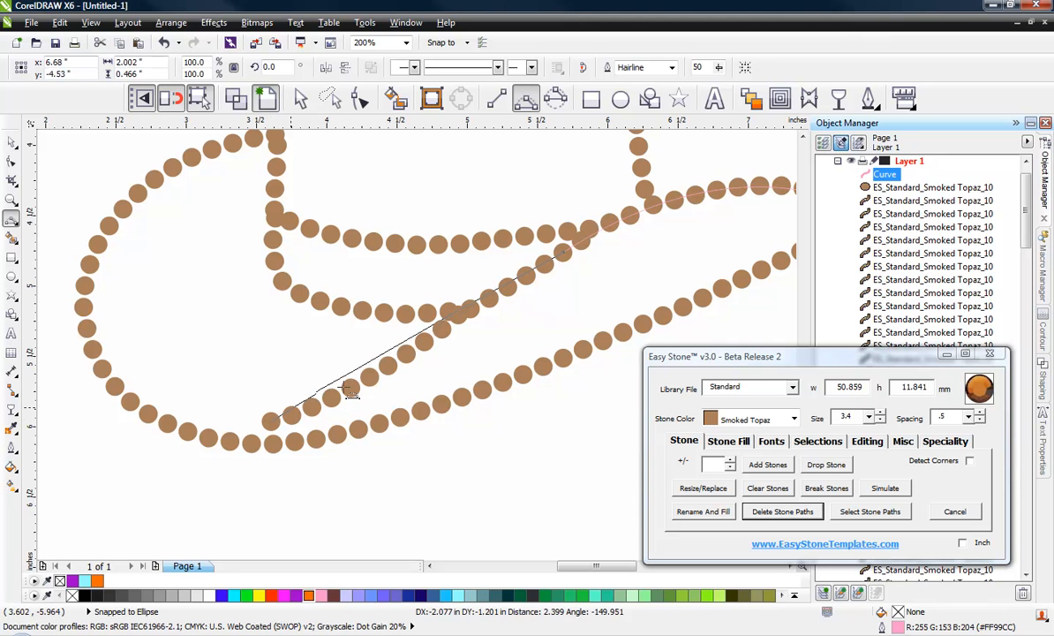
left_click(406, 355)
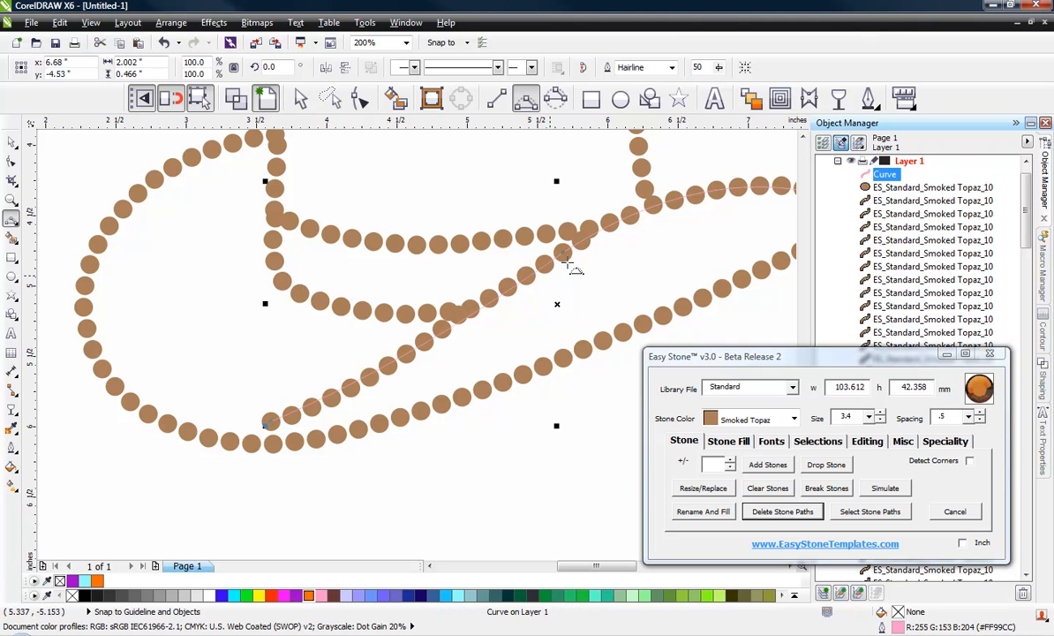
- Re-space the stones along the curve drawn through the hat's brim, then clear the selection
scroll(289, 294, "down", 2)
scroll(334, 302, "up", 1)
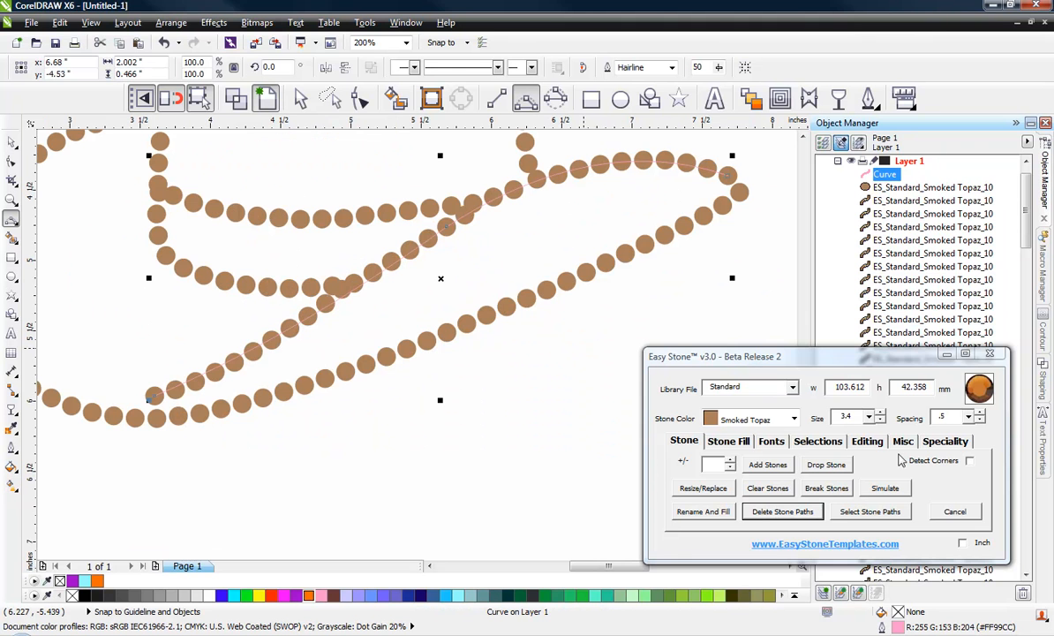
left_click(868, 441)
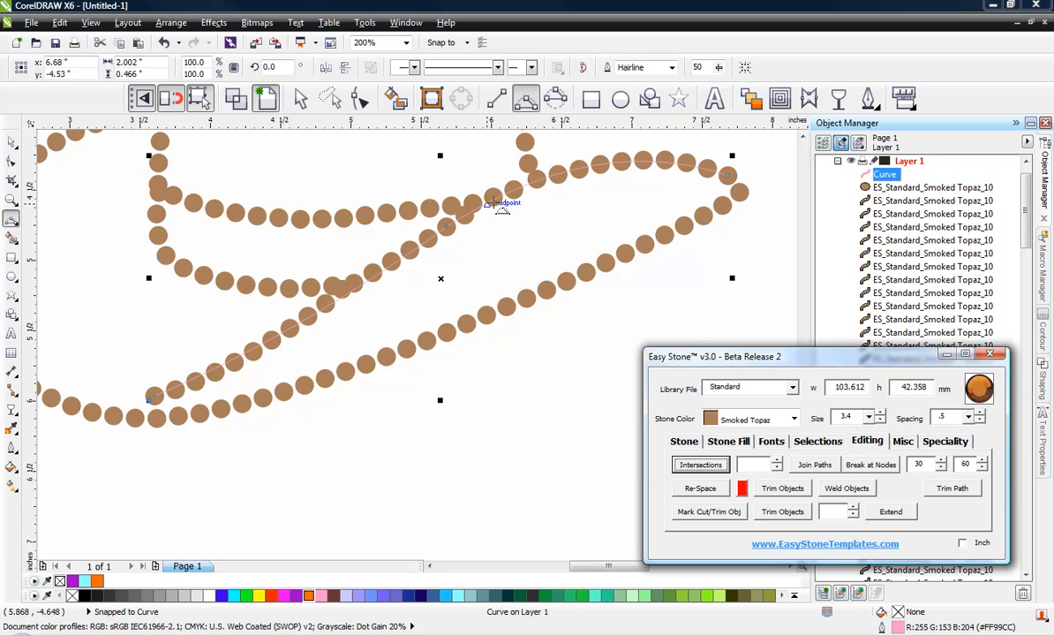
left_click(713, 491)
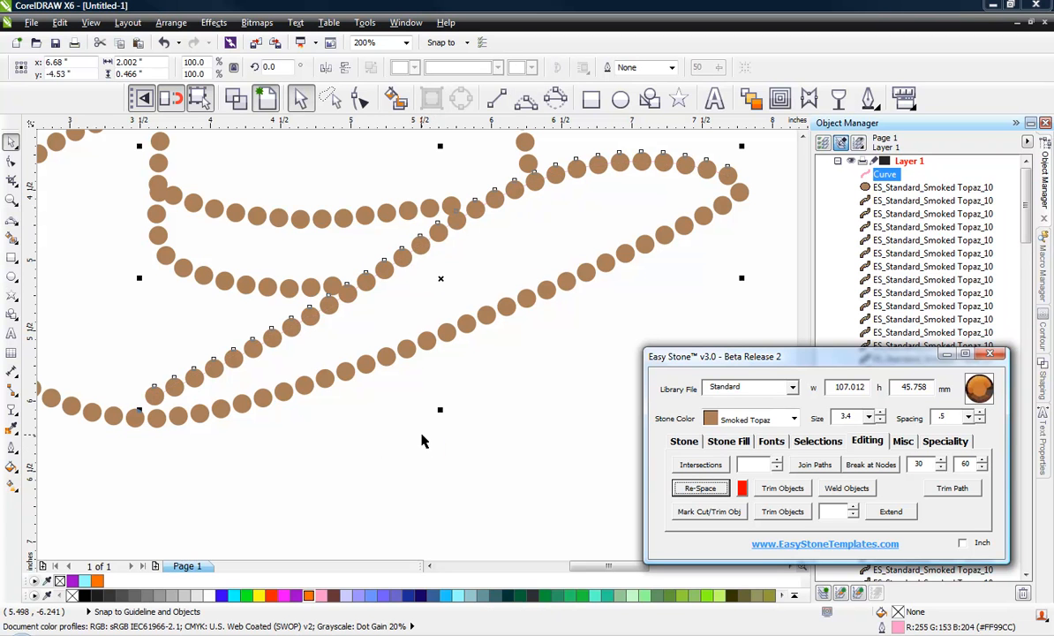
left_click(421, 440)
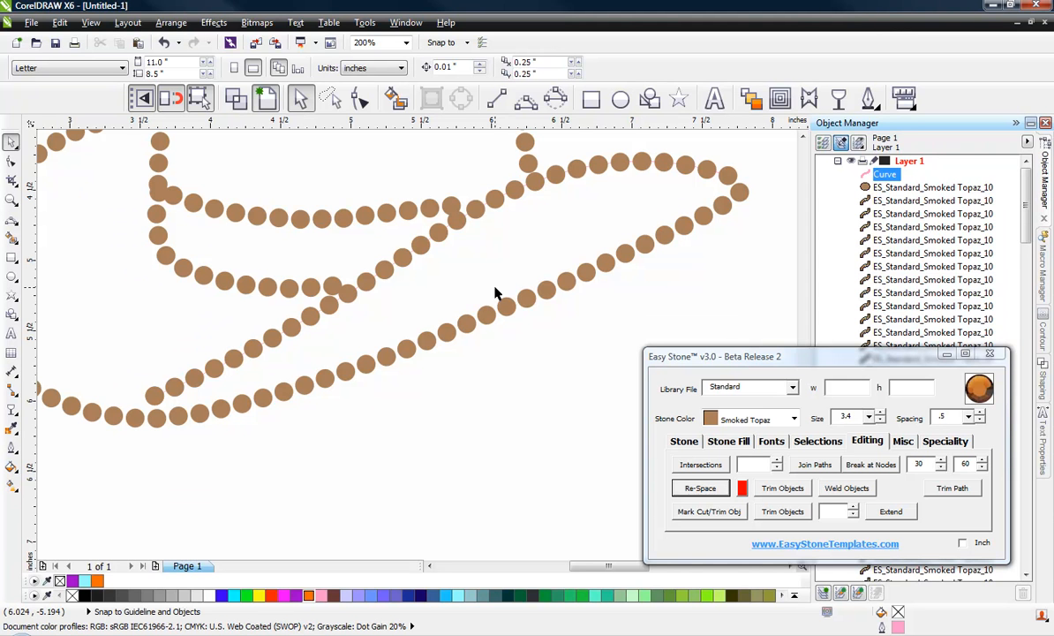
- Nudge the lowest stone of the crown's back line slightly upward, clear of the brim stone below it
scroll(494, 292, "down", 1)
scroll(495, 287, "up", 2)
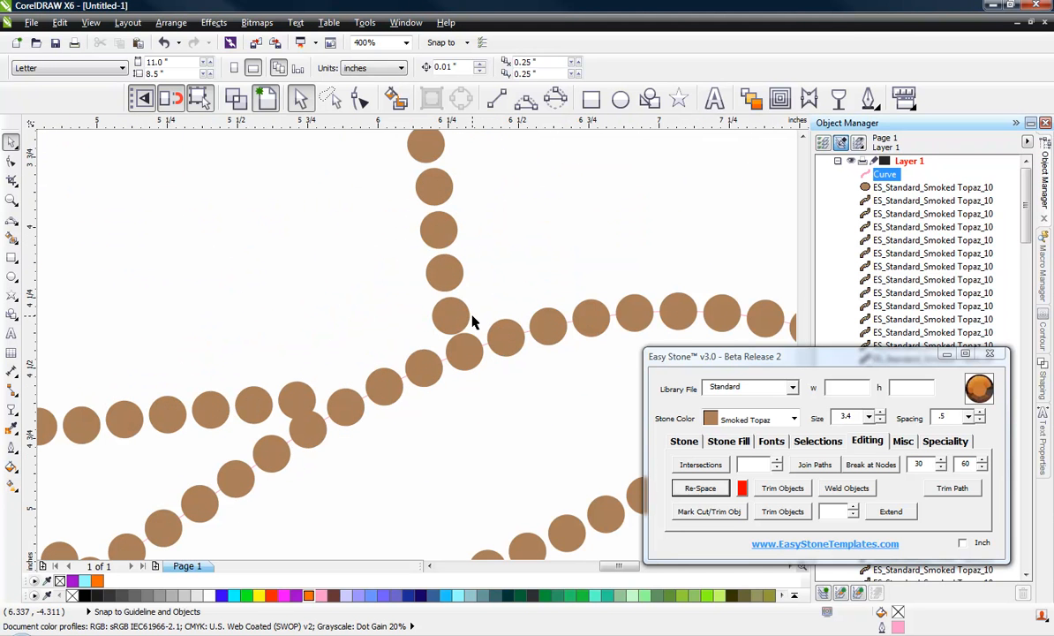
scroll(441, 302, "up", 1)
scroll(446, 302, "down", 1)
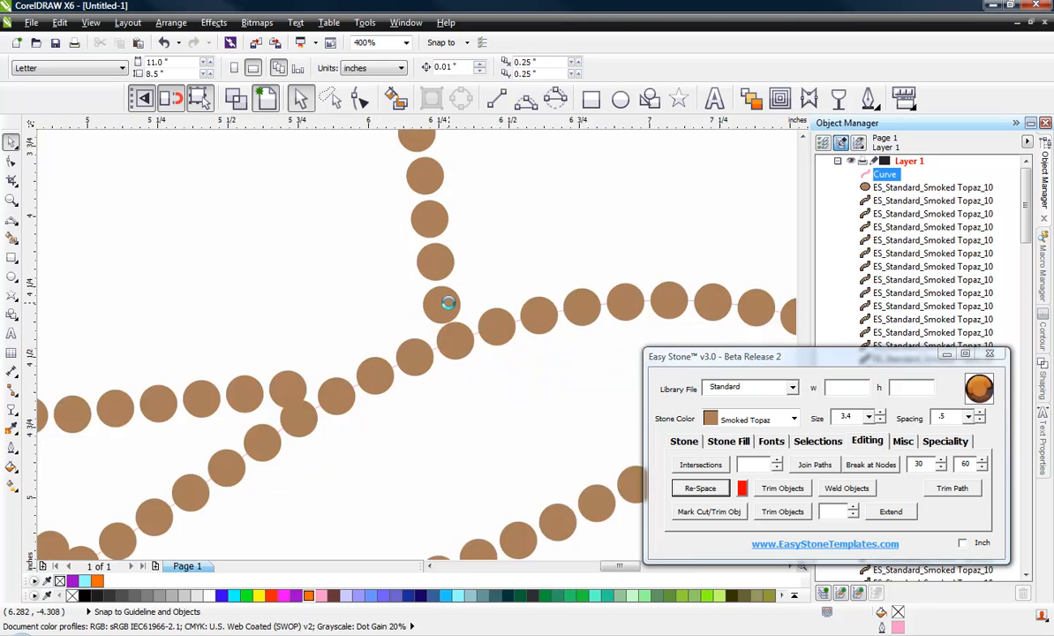
scroll(447, 302, "down", 2)
scroll(463, 312, "up", 3)
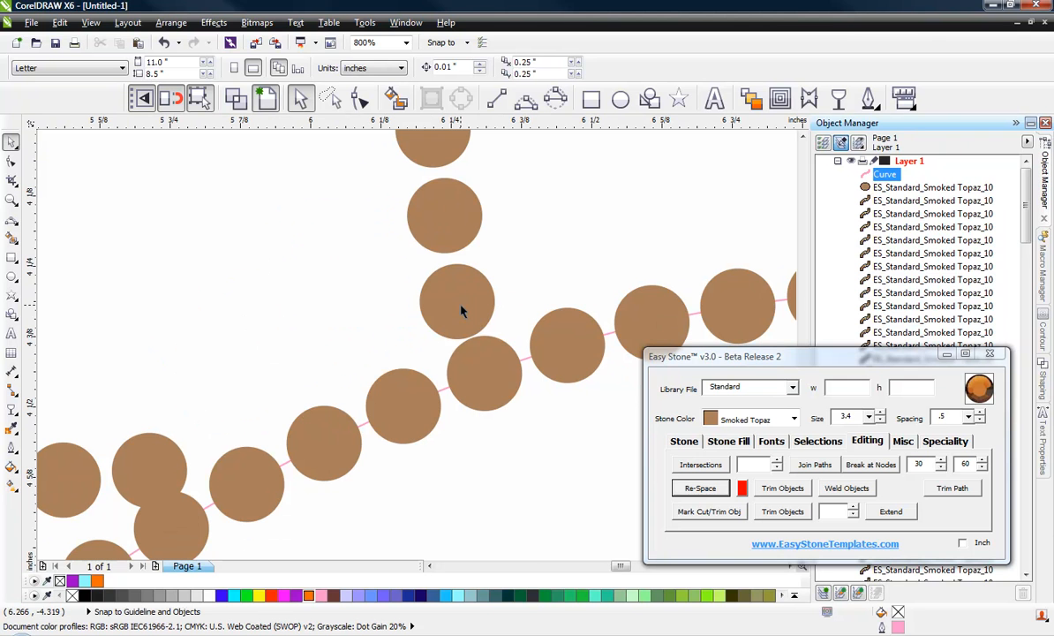
left_click_drag(461, 309, 482, 294)
left_click(499, 265)
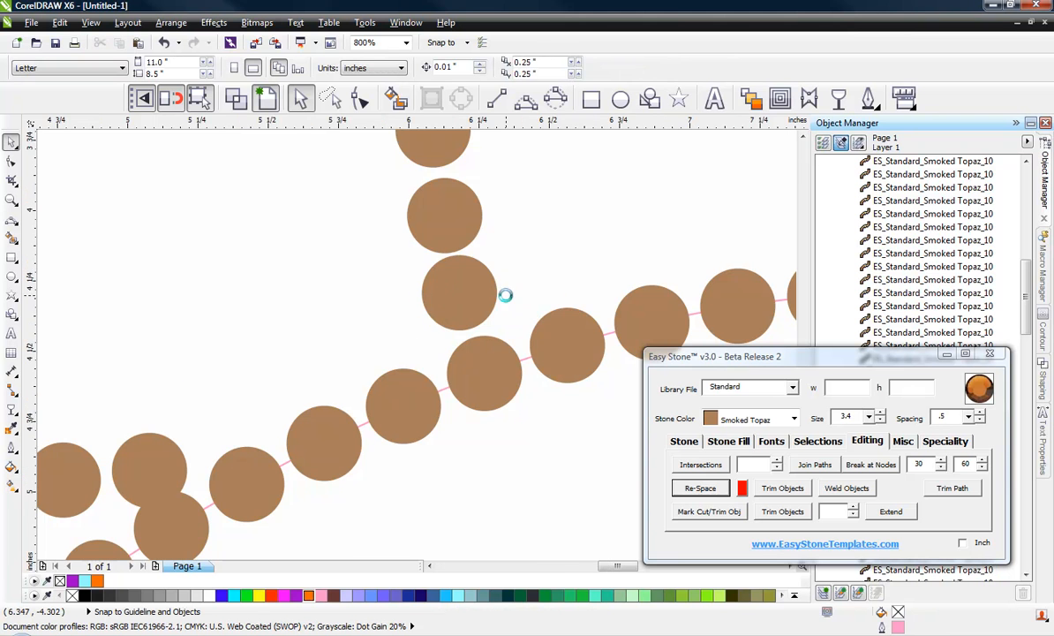
- Move the overlapping end stone of the crown's long crease line outward so that it sits beside its neighbour
scroll(506, 294, "down", 3)
scroll(473, 232, "up", 1)
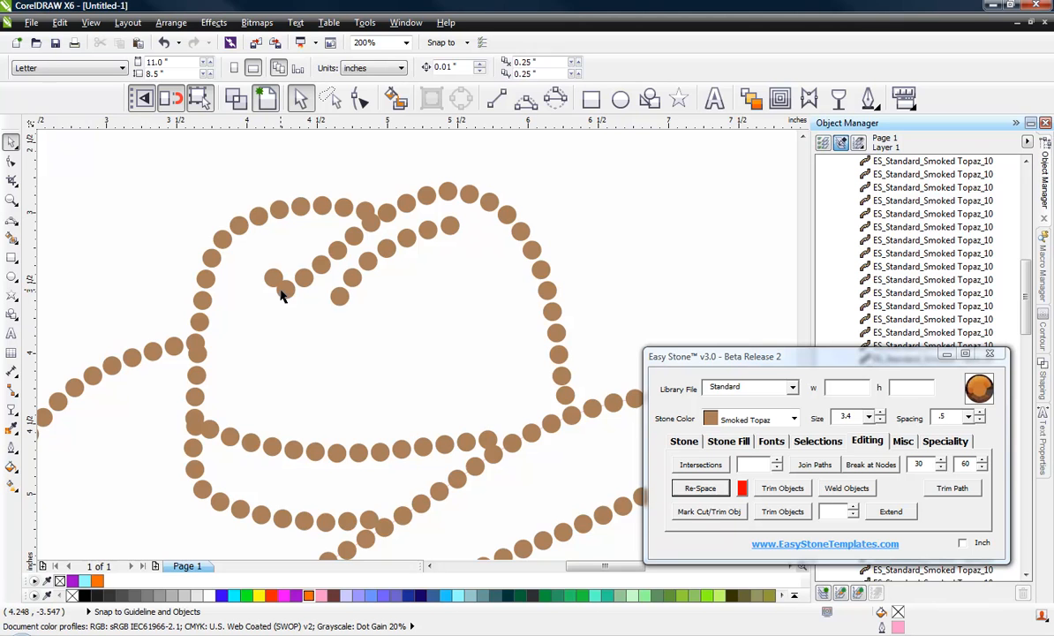
scroll(274, 294, "up", 2)
left_click_drag(266, 285, 250, 294)
scroll(257, 255, "down", 1)
scroll(257, 255, "down", 1)
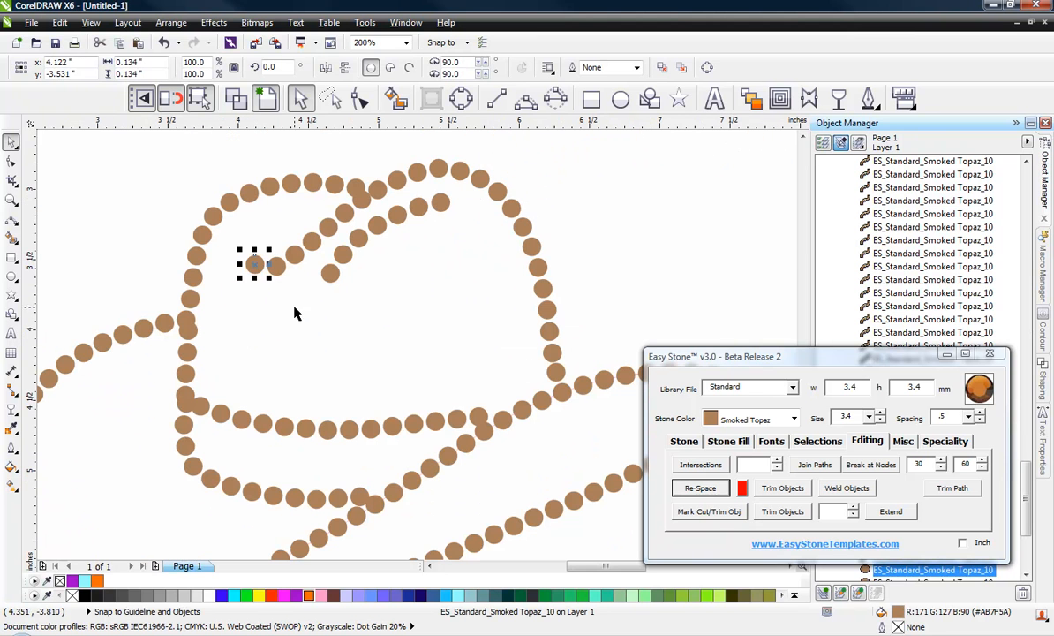
- Draw a 3-point curve spanning about 1.2 inches up the crown's back stones, then continue it about 1 inch over the crown's top
left_click(525, 98)
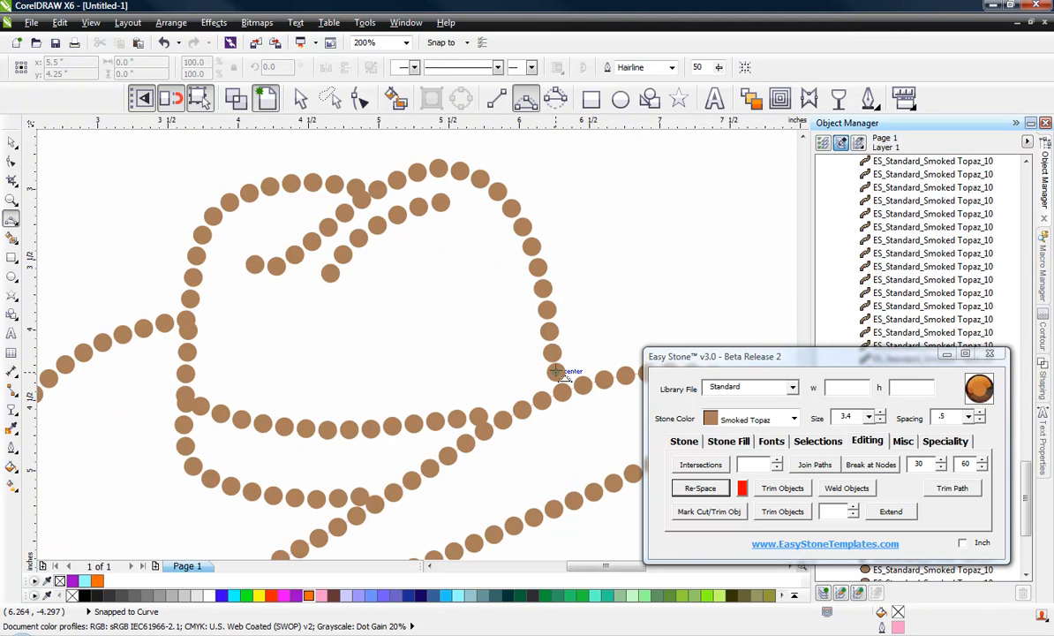
mouse_move(556, 371)
left_mouse_down()
mouse_move(523, 206)
mouse_move(544, 261)
left_mouse_up()
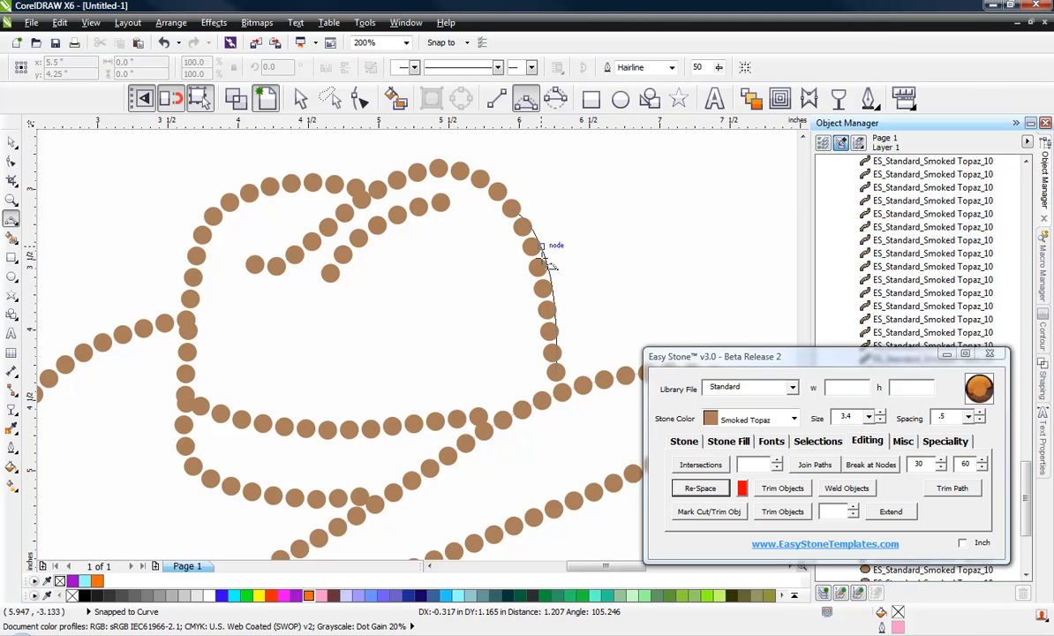
left_click(548, 244)
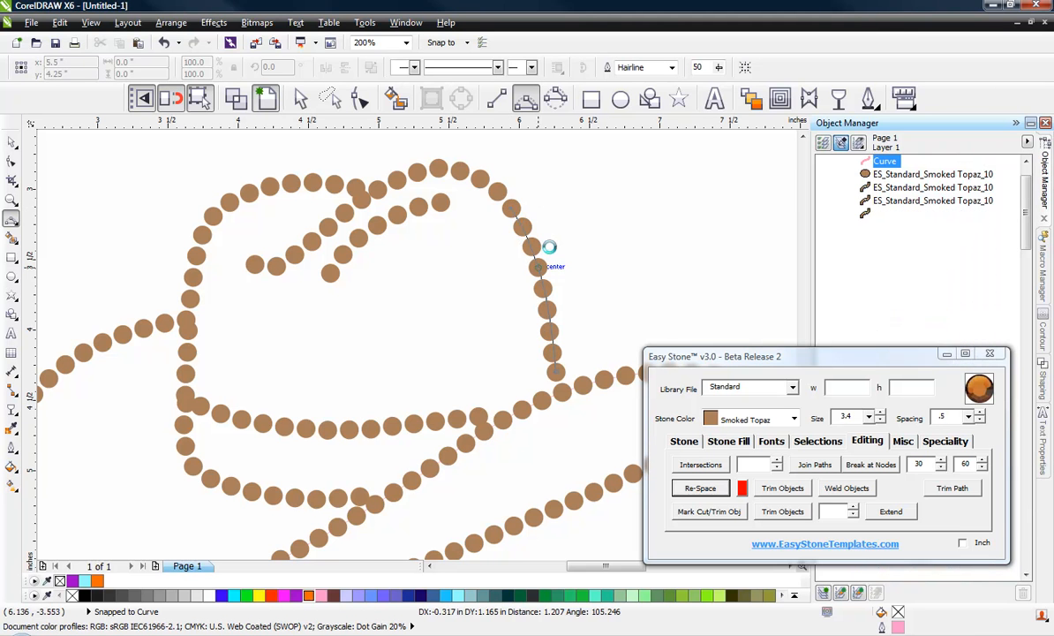
left_click(511, 208)
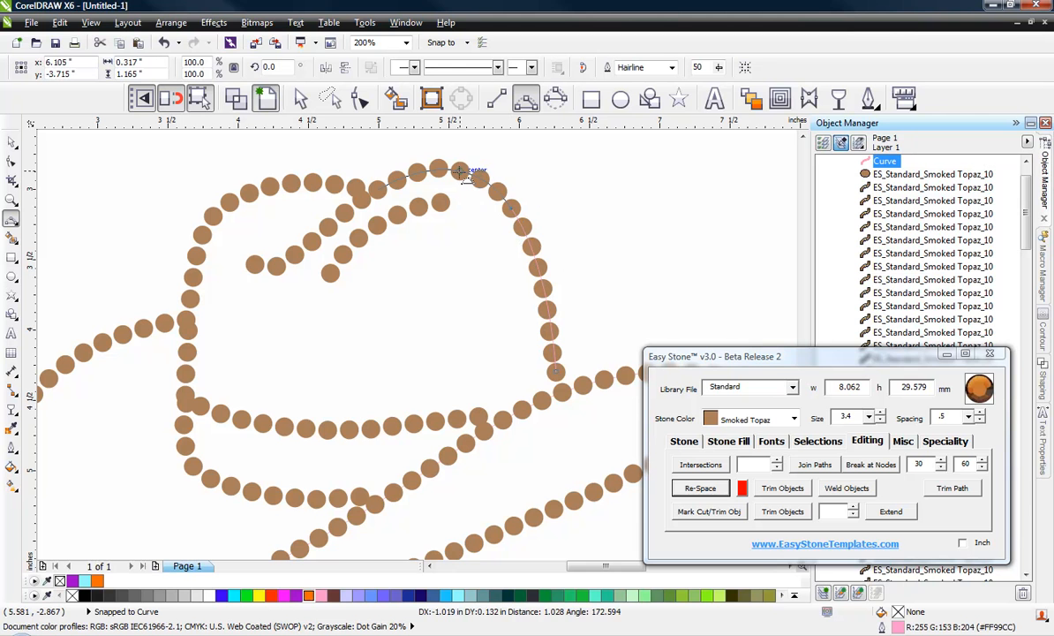
left_click(459, 172)
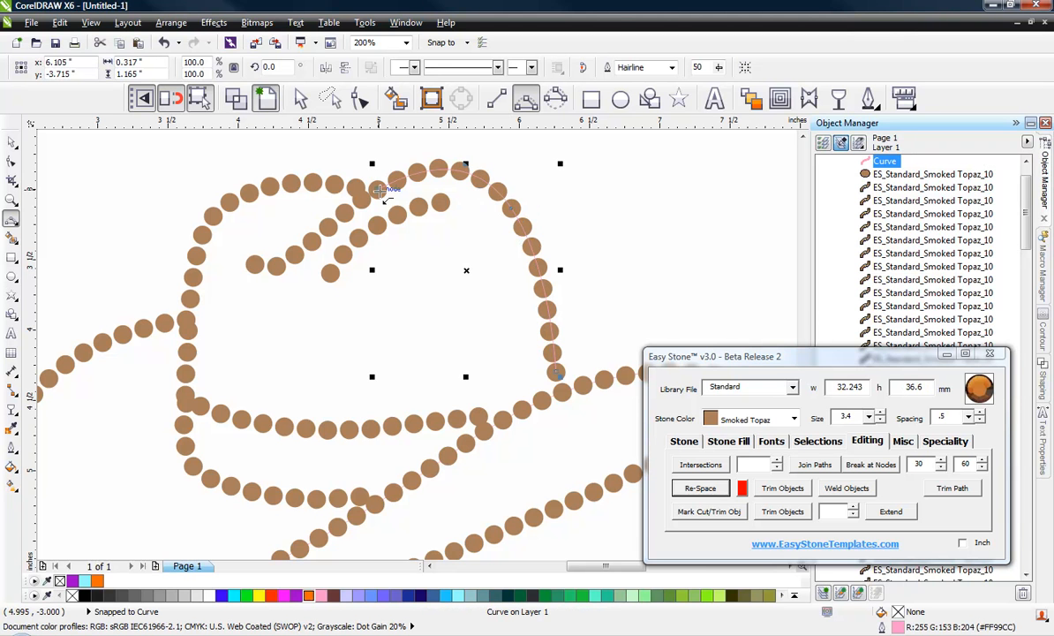
- Extend the crown curve with two more 3-point arcs down the long crease line to its end stone
left_click(377, 189)
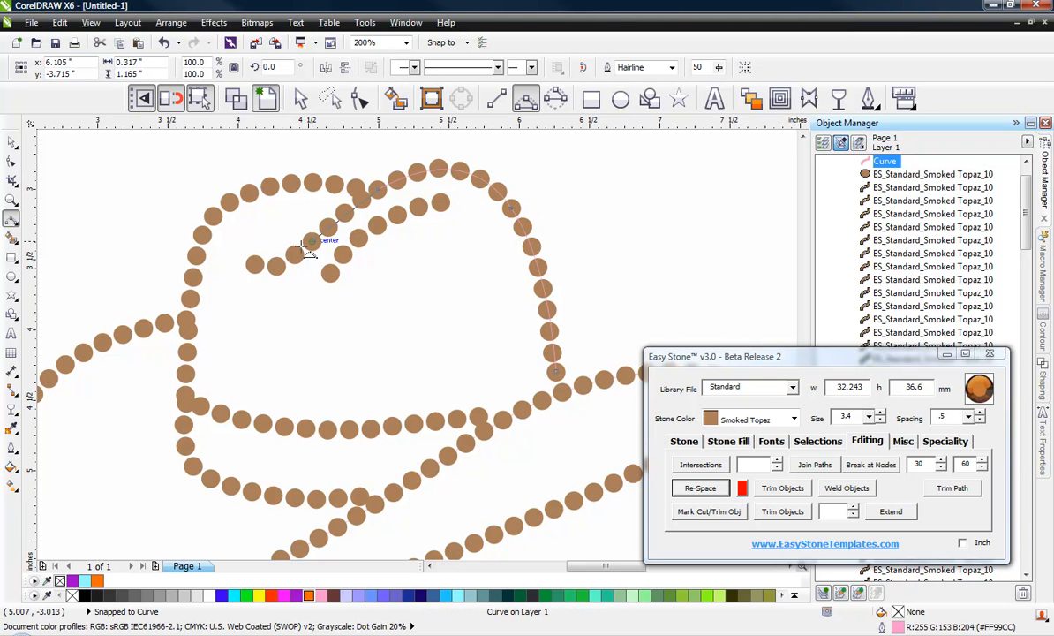
left_click(342, 215)
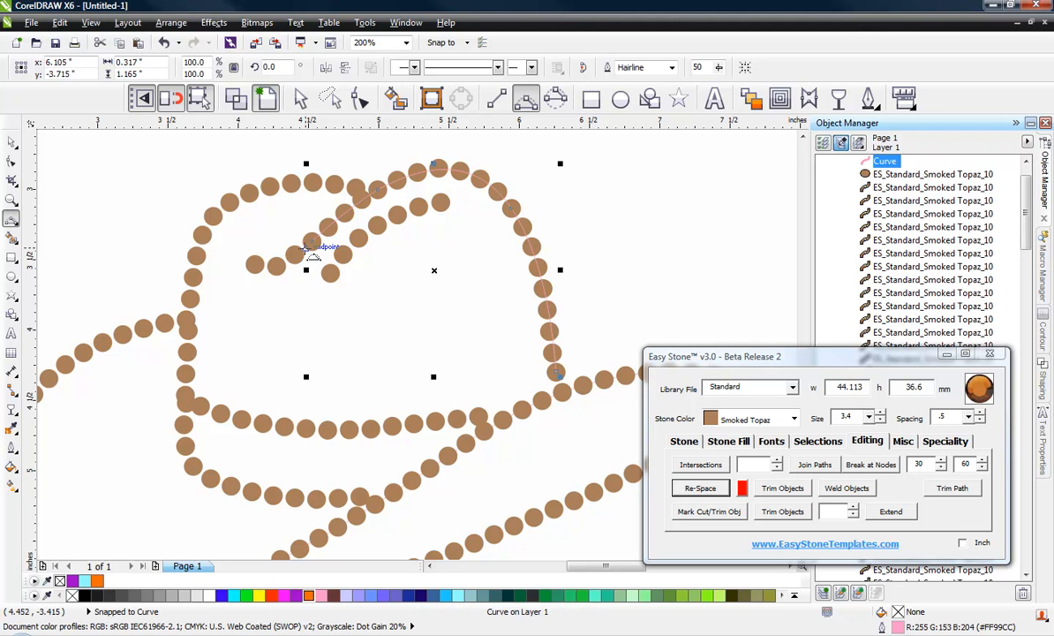
left_click_drag(312, 241, 255, 265)
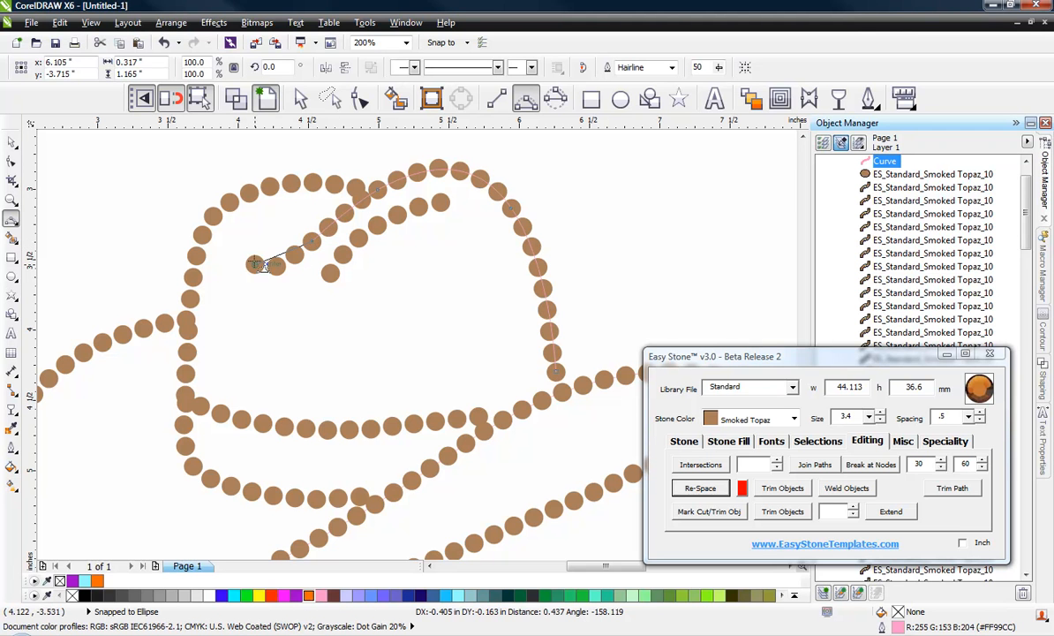
left_click(278, 266)
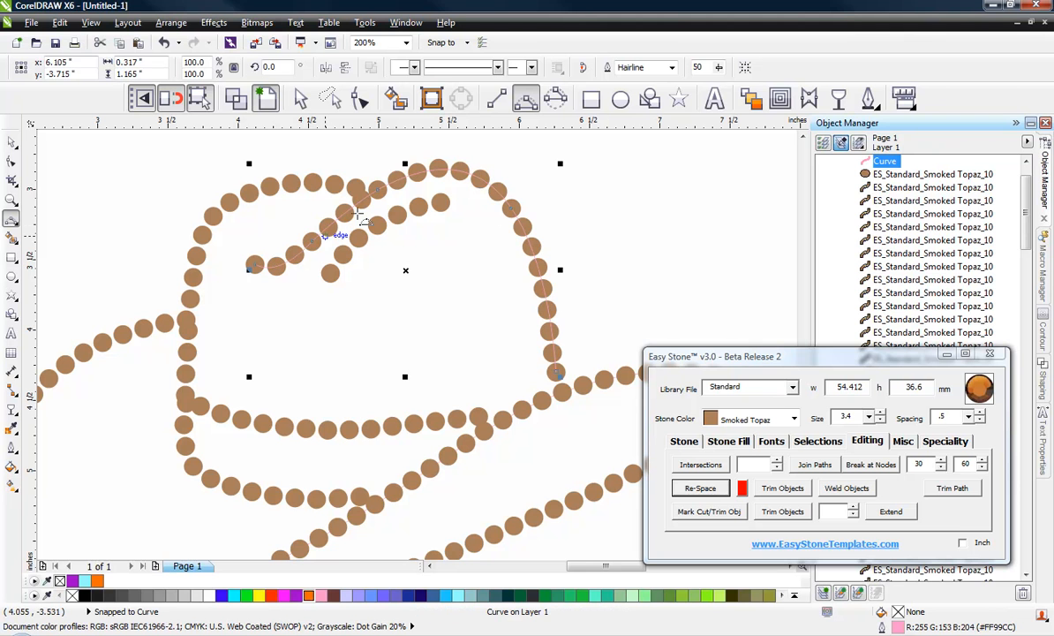
- Re-space the stones along the curve through the crown's back, top and long crease, and check the spacing
left_click(700, 489)
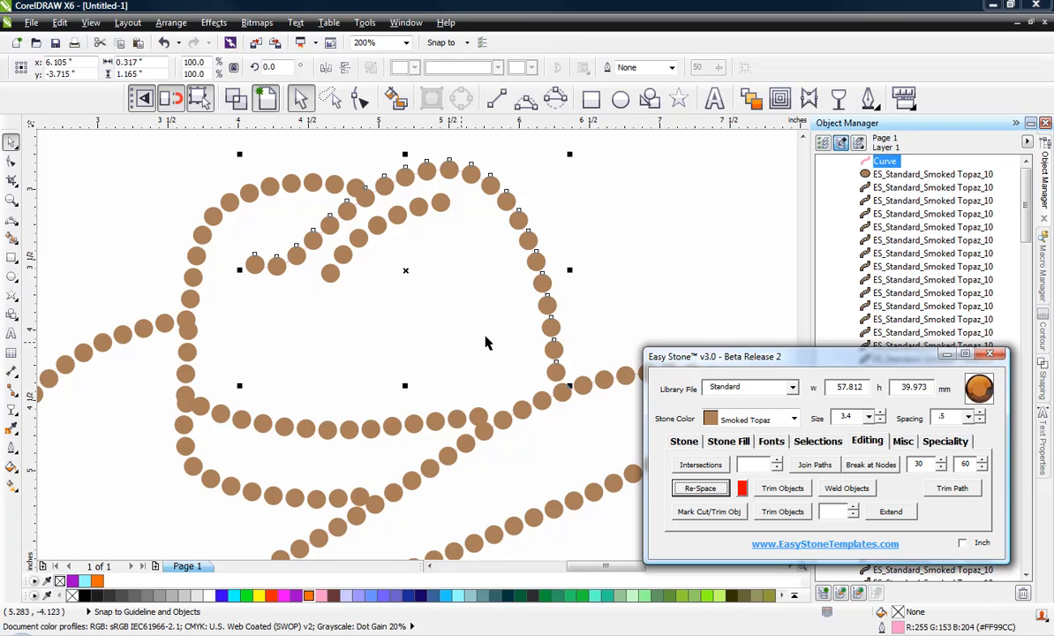
left_click(588, 366)
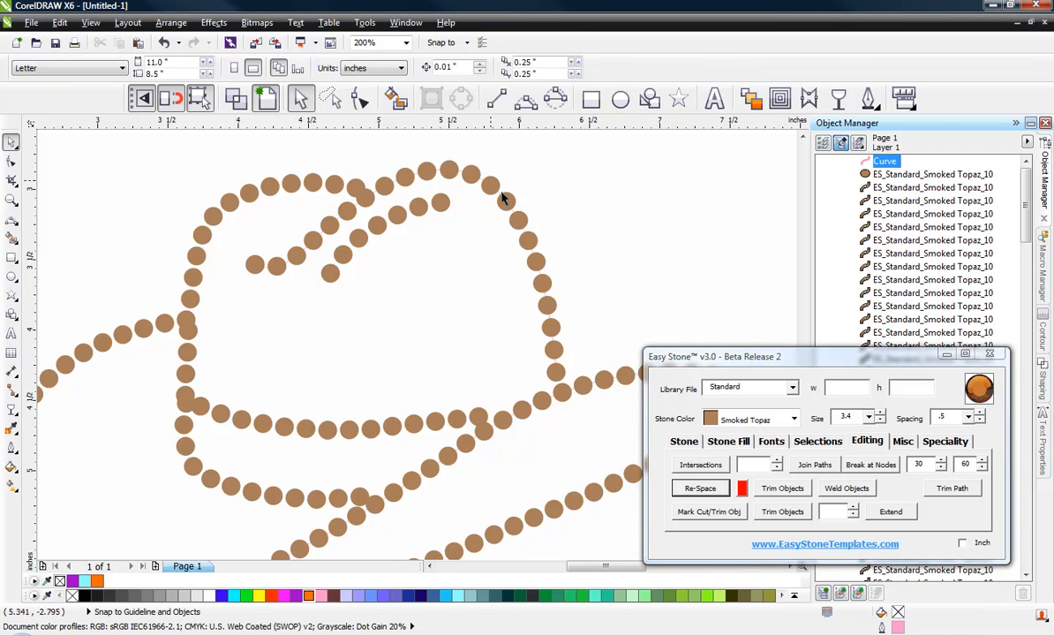
scroll(566, 398, "up", 2)
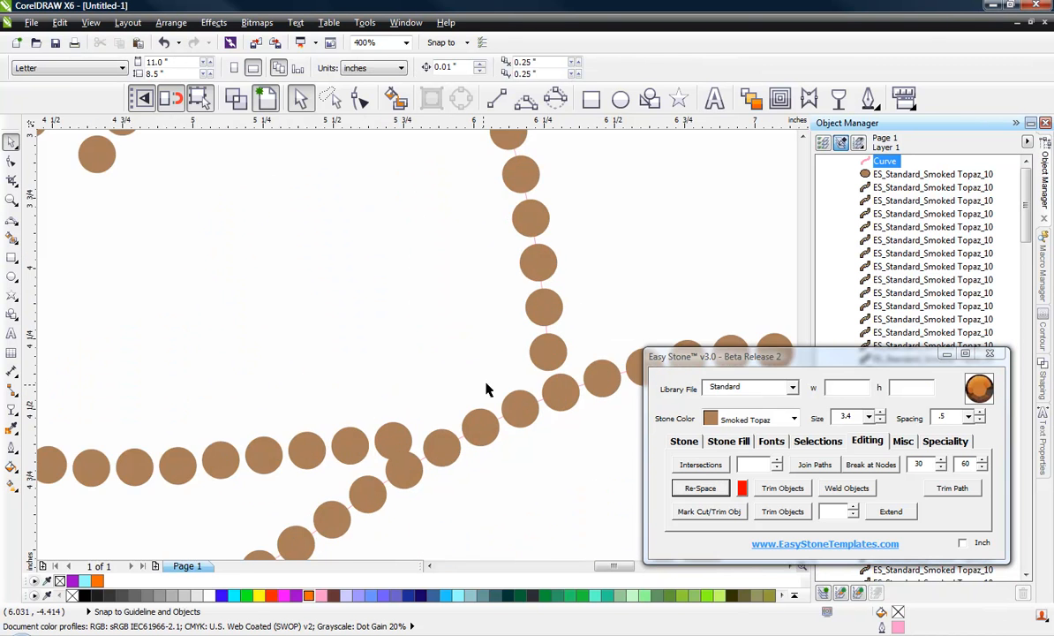
scroll(570, 336, "down", 2)
scroll(589, 290, "down", 2)
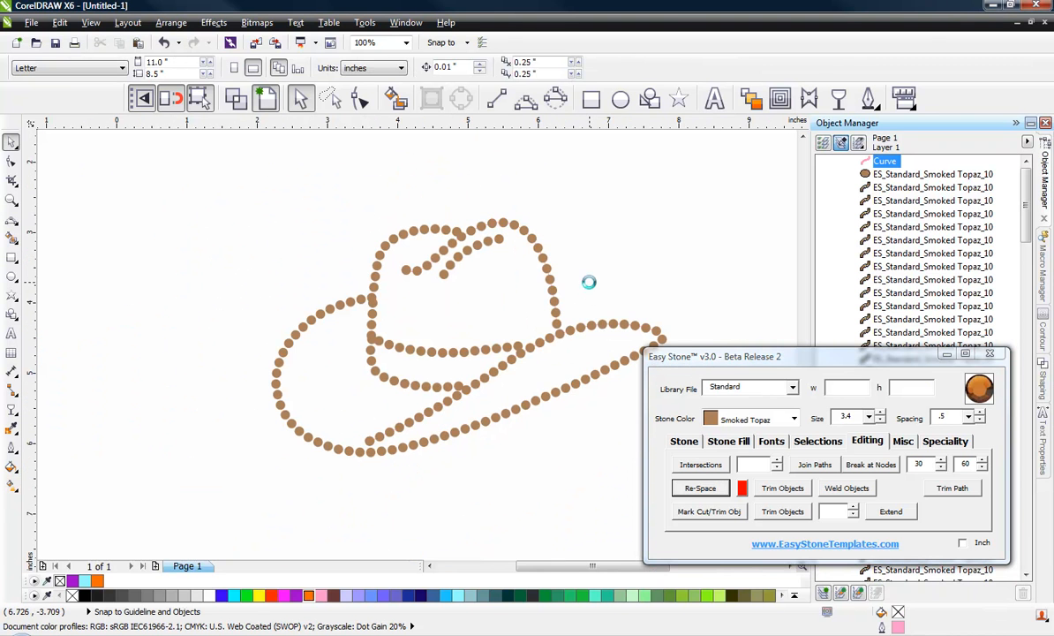
- Shift the overlapping end stone of the crown's front line to x 4.776 inches, away from the crease line
scroll(407, 300, "up", 2)
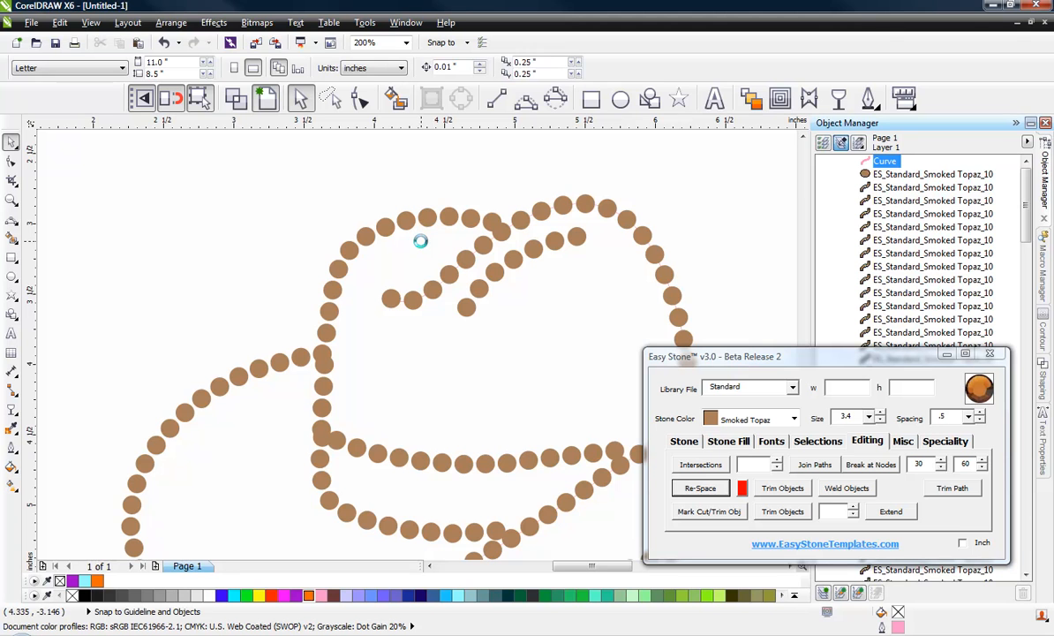
scroll(422, 246, "up", 2)
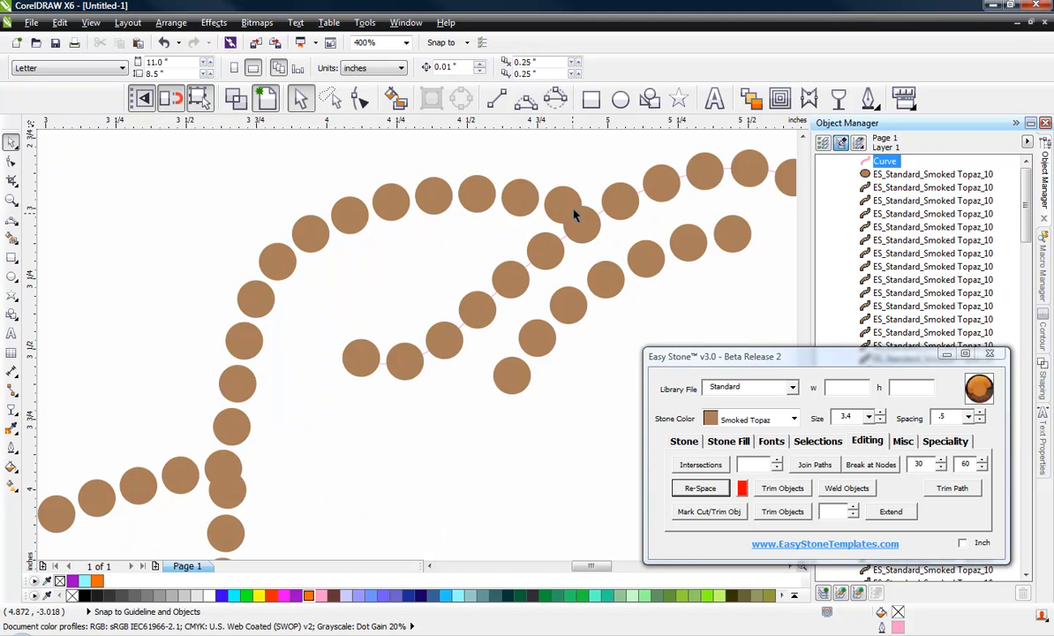
scroll(574, 214, "up", 4)
left_click(502, 187)
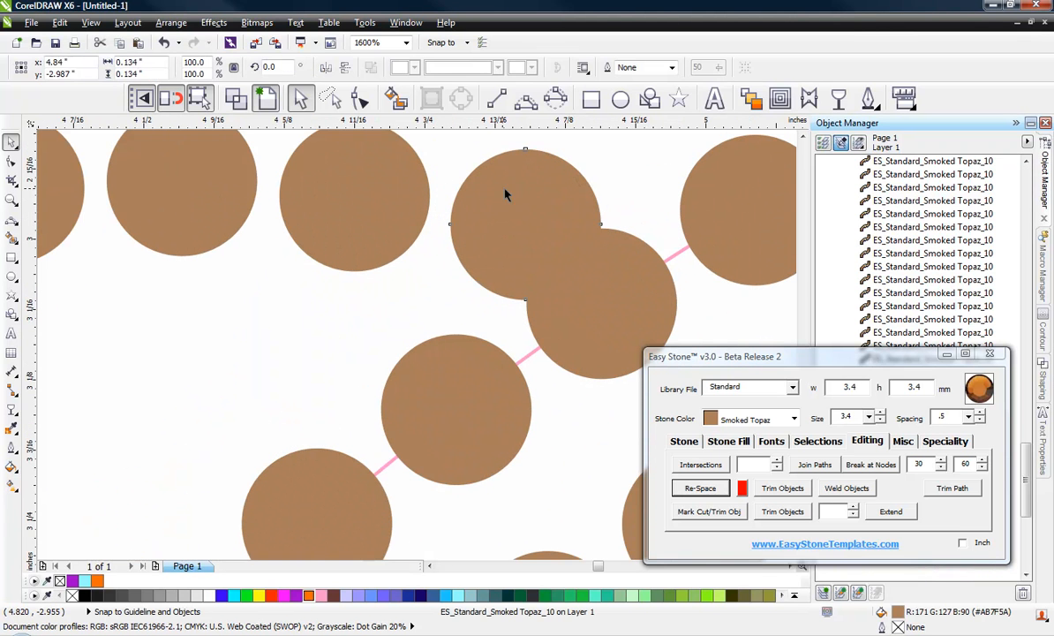
left_click_drag(505, 188, 500, 188)
scroll(597, 195, "down", 2)
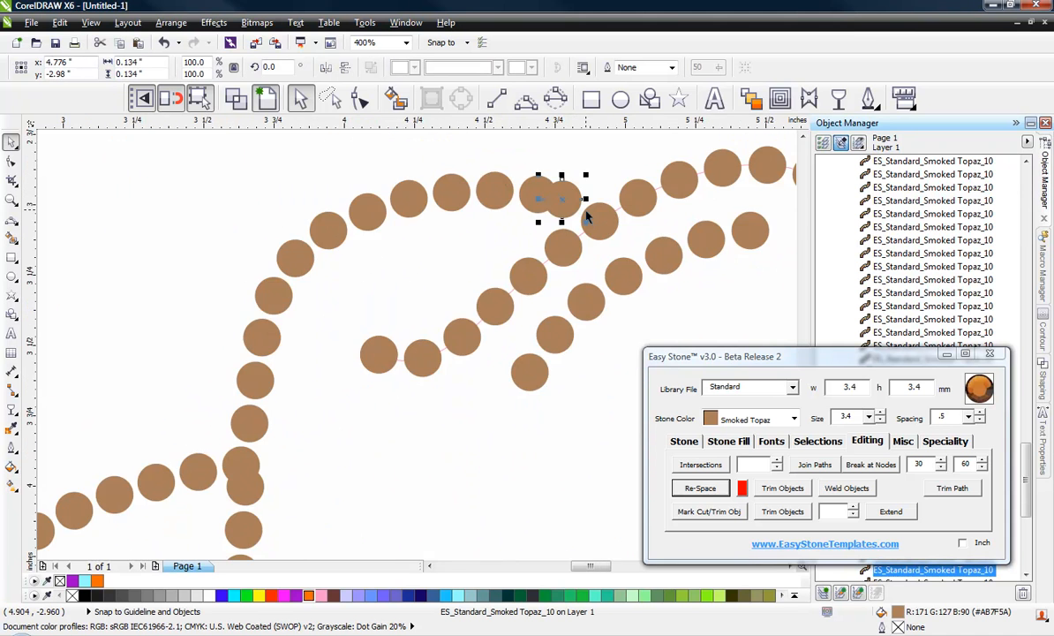
scroll(588, 200, "up", 6)
scroll(589, 199, "down", 4)
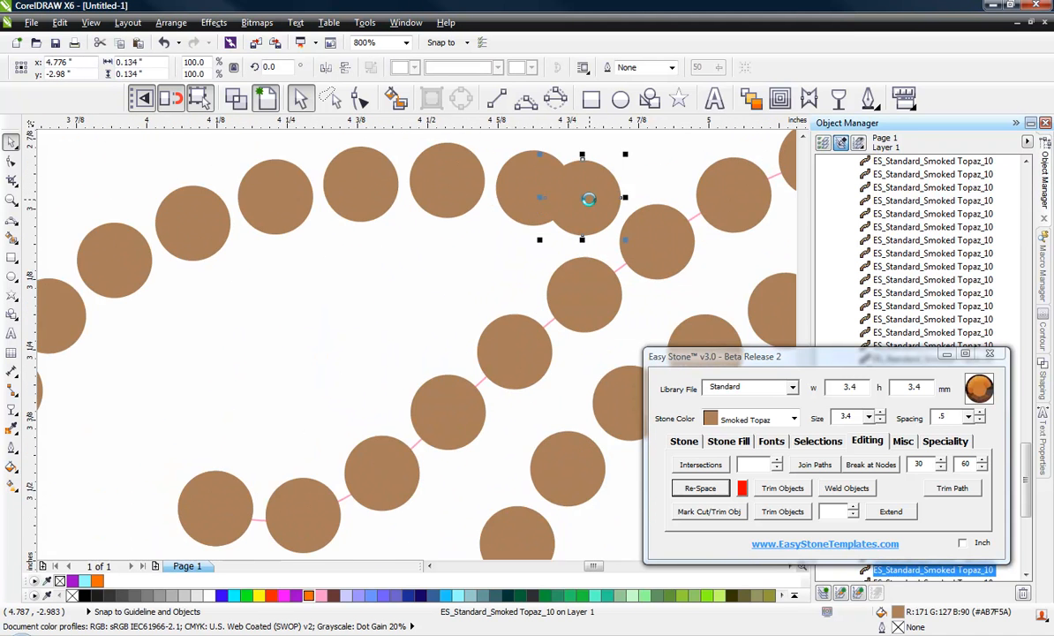
scroll(588, 199, "down", 1)
- Draw two joined 3-point arcs of about 0.8 and 1 inch through the crown's front stones, from the crease line to the brim junction
left_click(263, 465)
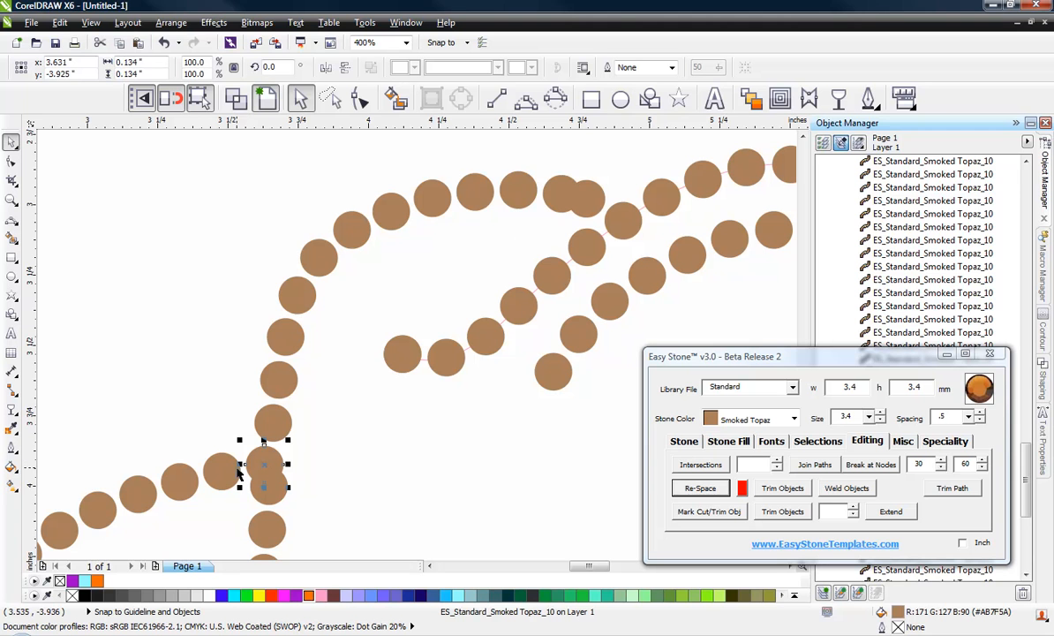
left_click(525, 98)
left_click_drag(623, 219, 391, 210)
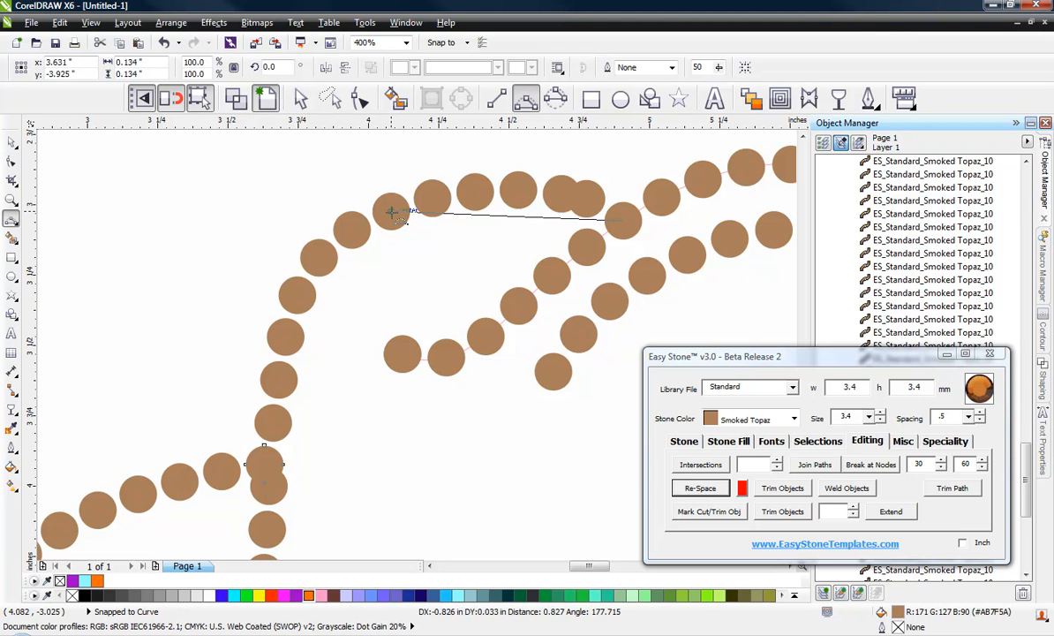
left_click(478, 190)
left_click_drag(390, 209, 265, 459)
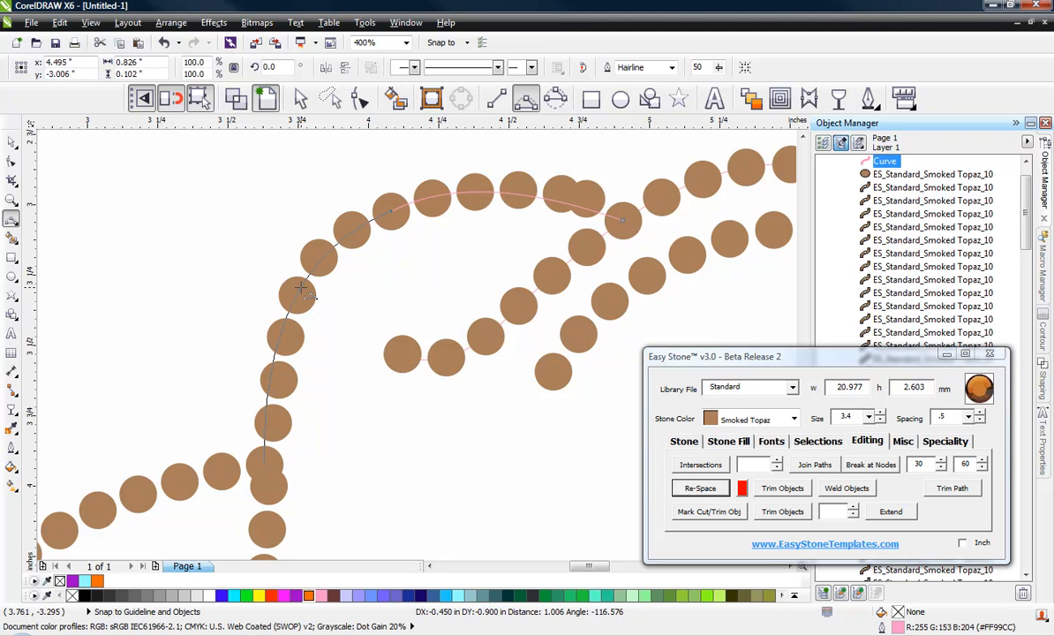
left_click(303, 288)
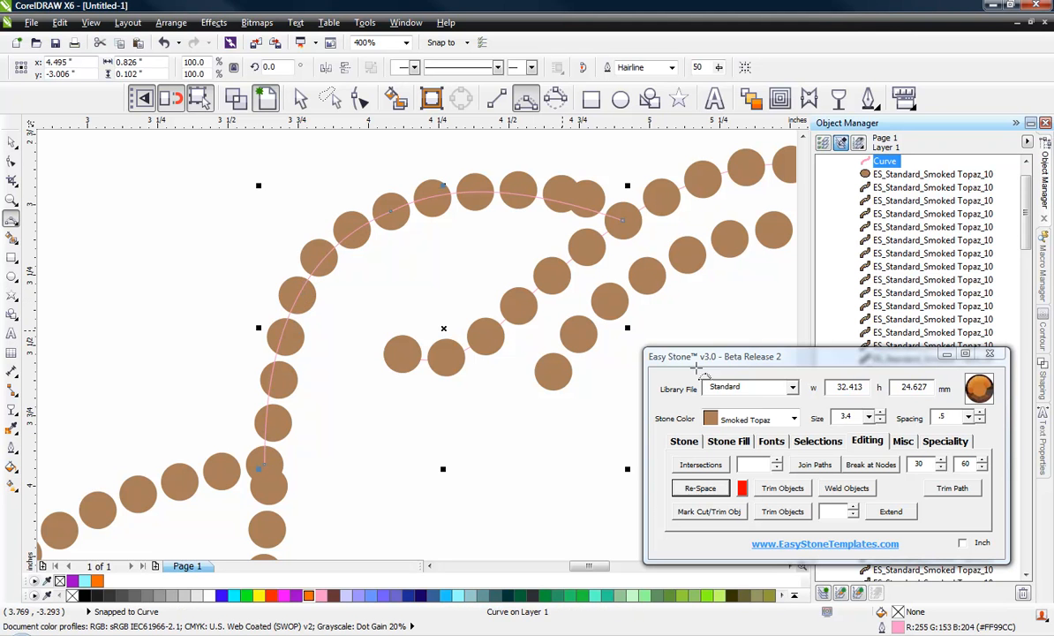
- Re-space the stones along the crown's front curve and clear the selection
left_click(694, 489)
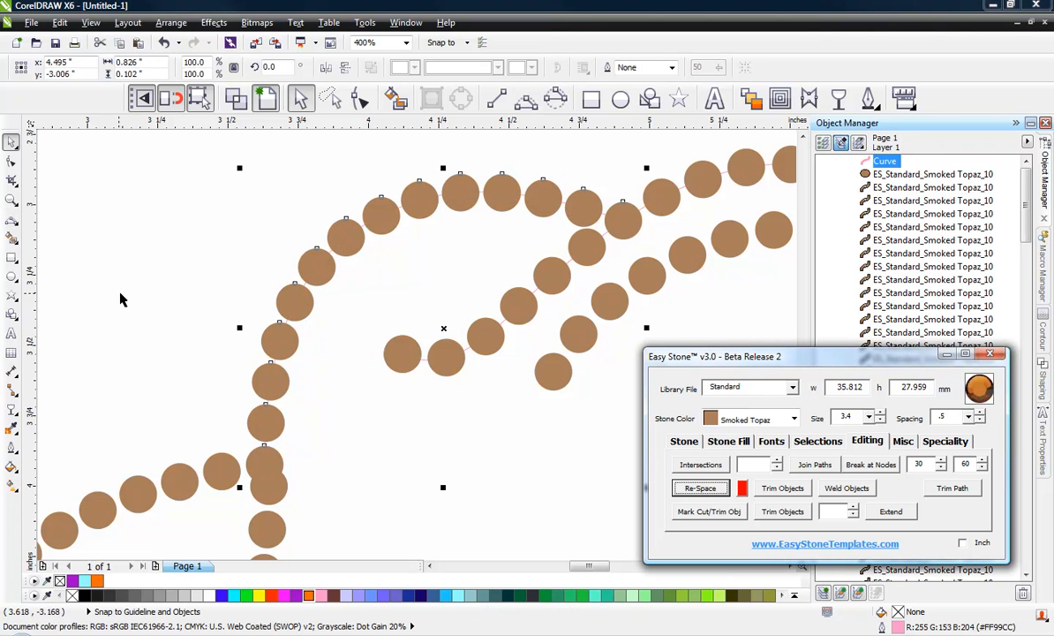
left_click(220, 243)
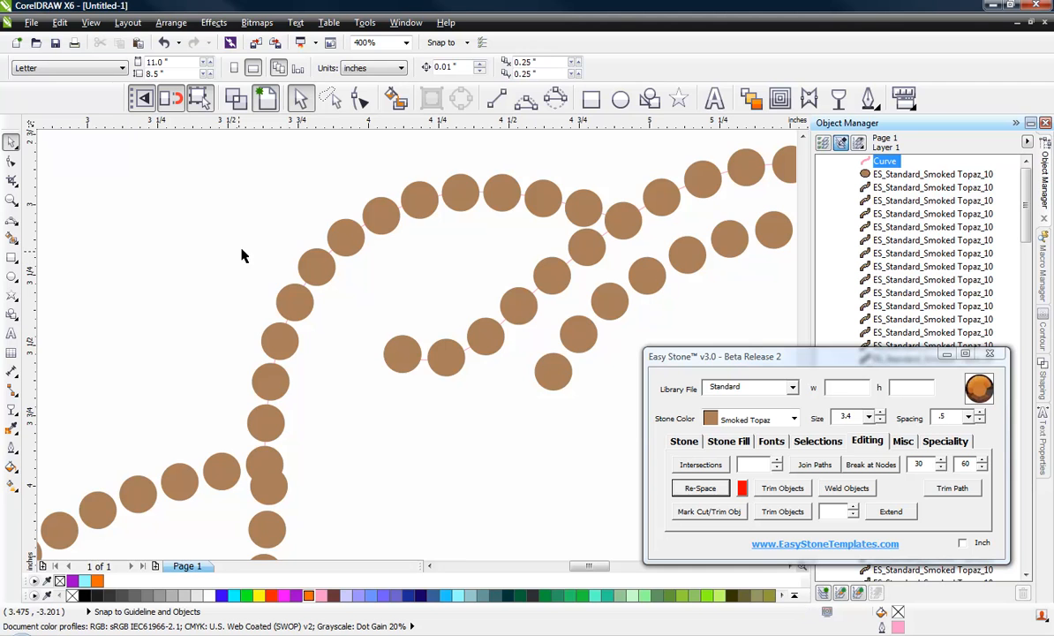
scroll(353, 223, "down", 2)
scroll(344, 253, "up", 2)
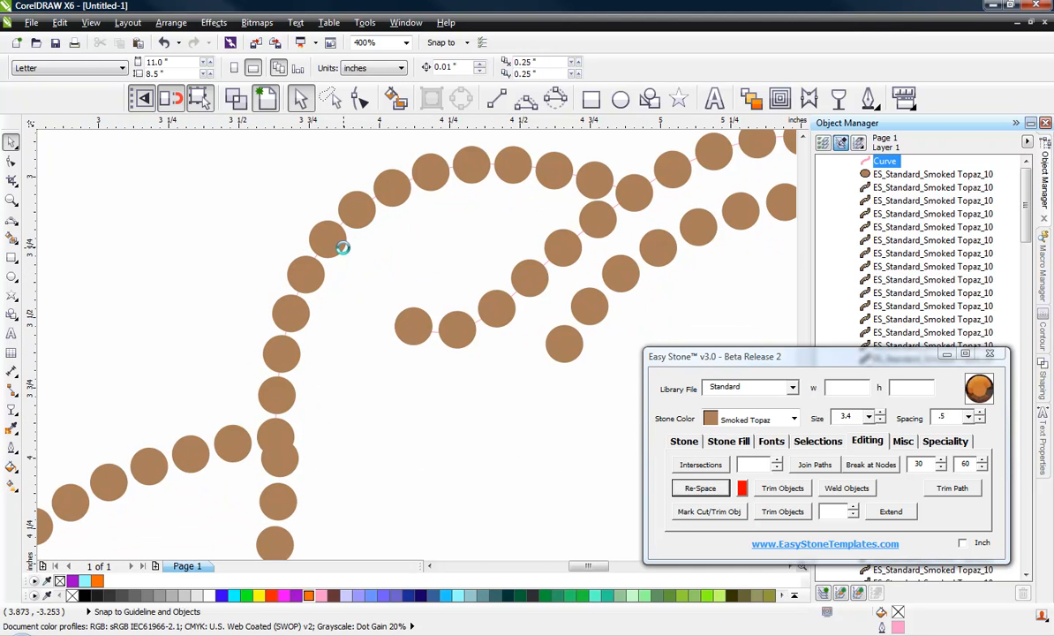
- Delete one stone from the crown's upper back curve and re-space the remaining stones along its path
left_click(344, 246)
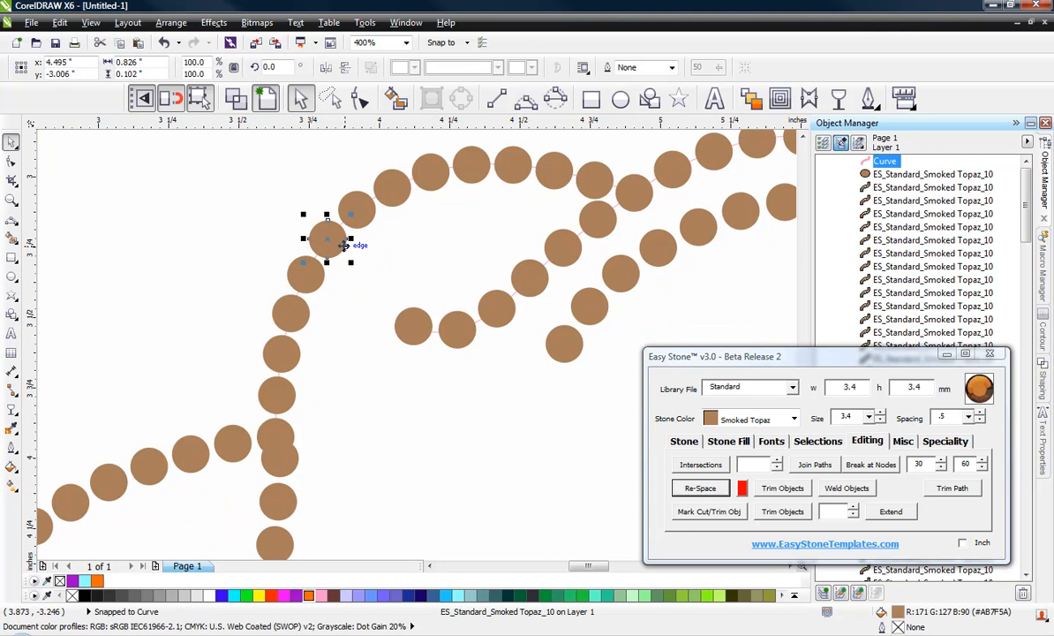
key("Delete")
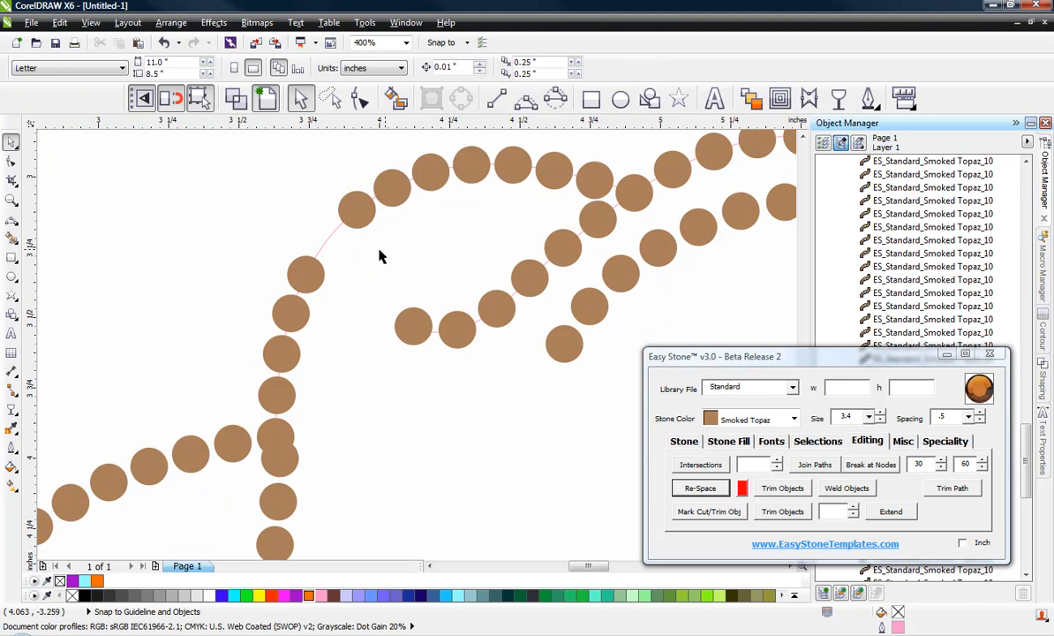
left_click(326, 241)
left_click(702, 493)
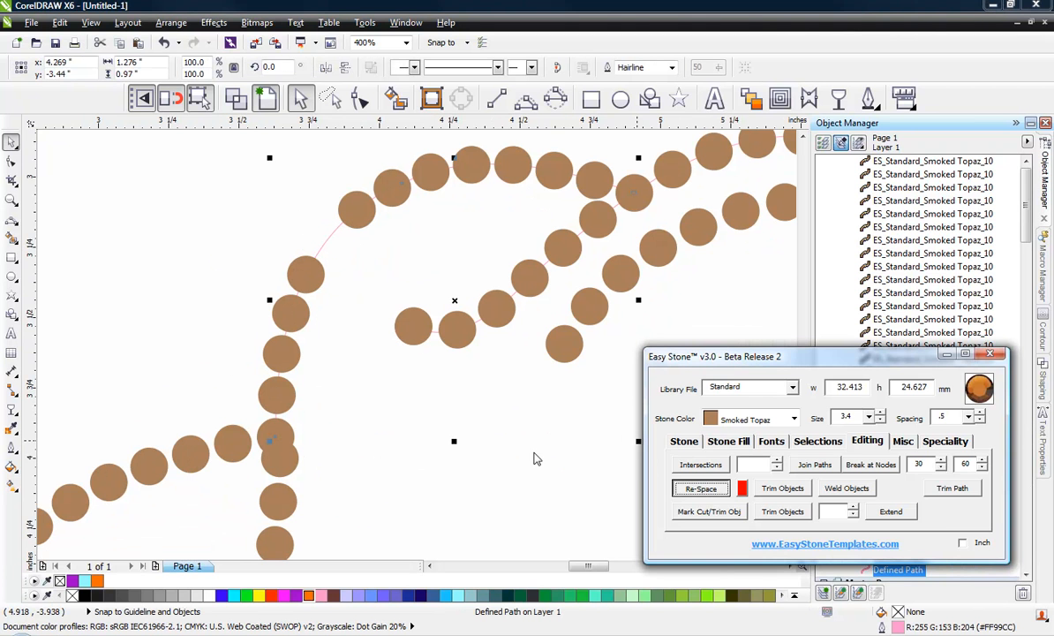
scroll(341, 287, "down", 1)
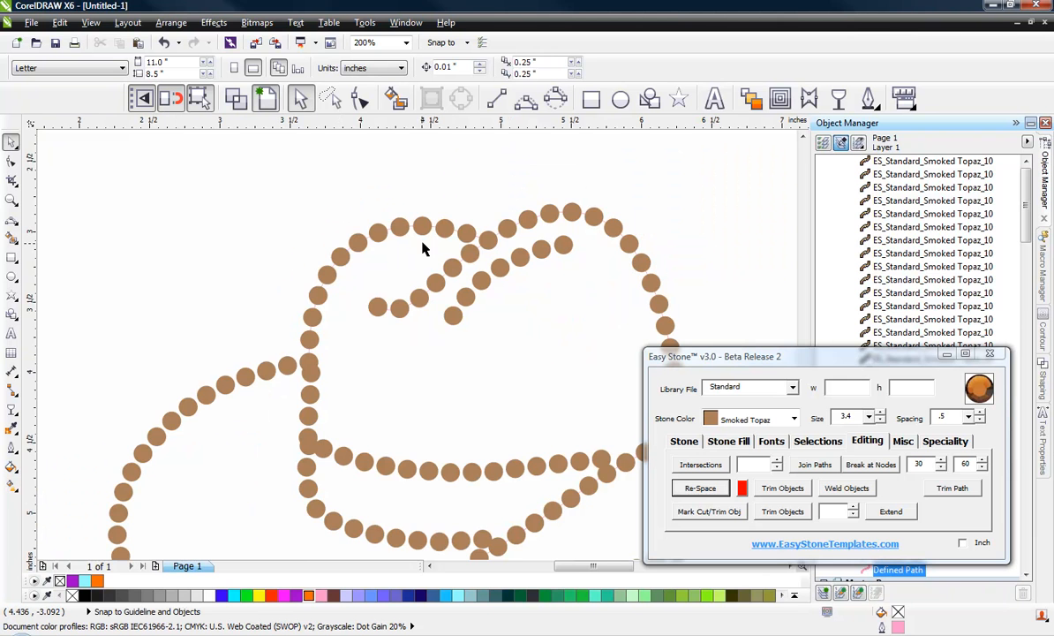
scroll(423, 250, "down", 2)
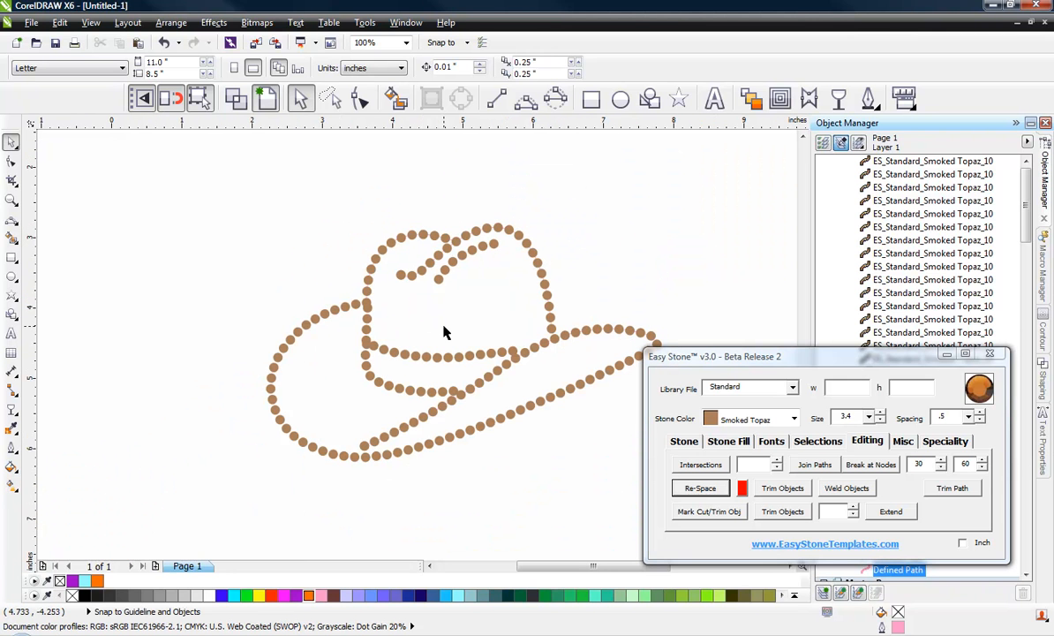
- Move the overlapping end stone of the lower band line to x 4.836, y -5.175 inches, away from the brim line
scroll(498, 362, "up", 4)
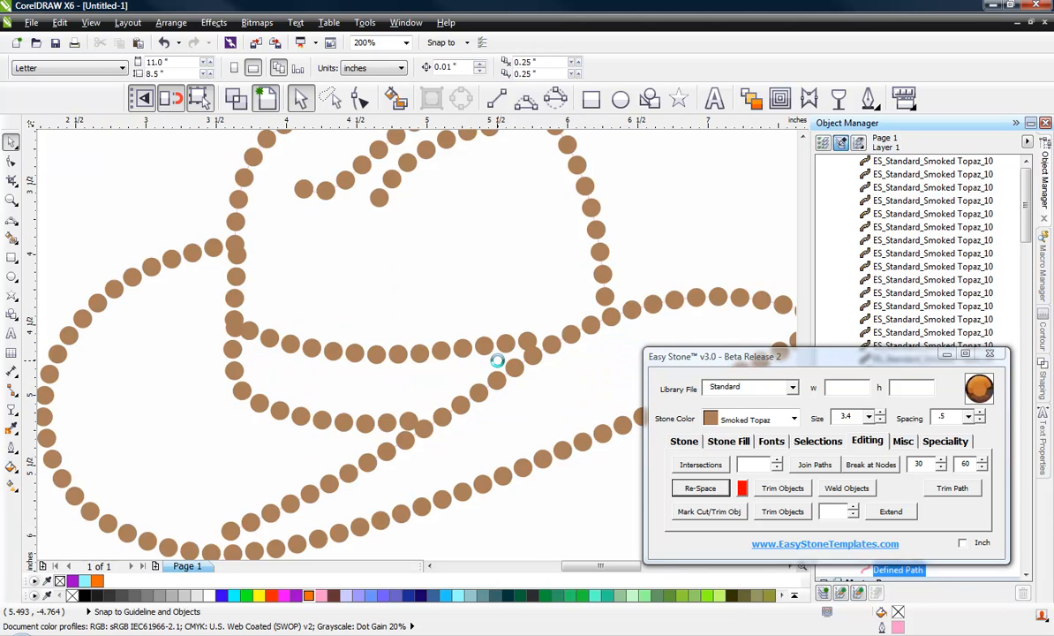
scroll(498, 362, "down", 3)
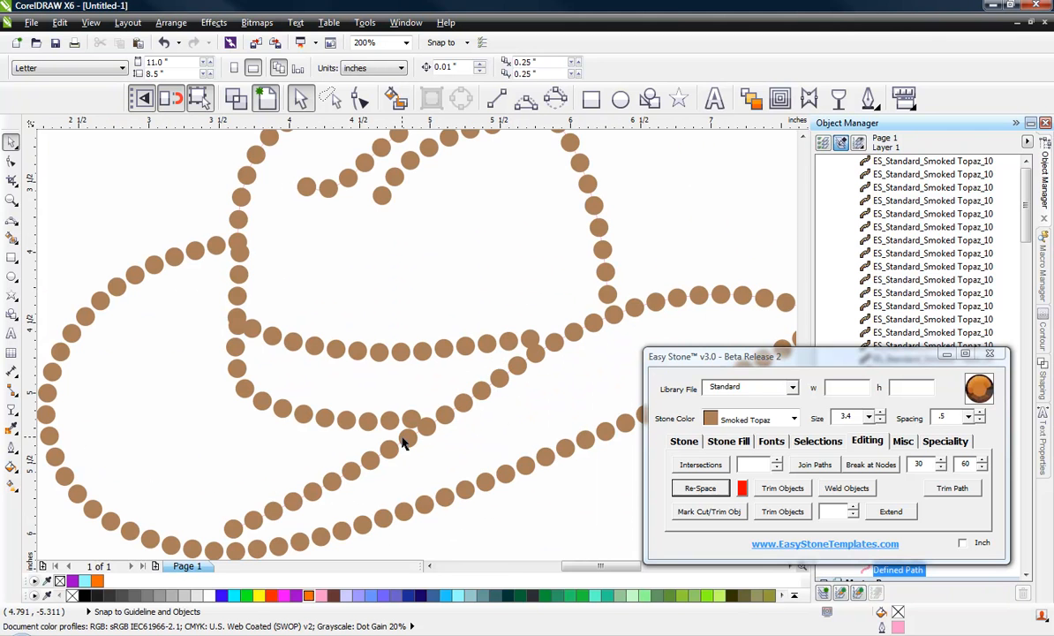
scroll(402, 444, "up", 2)
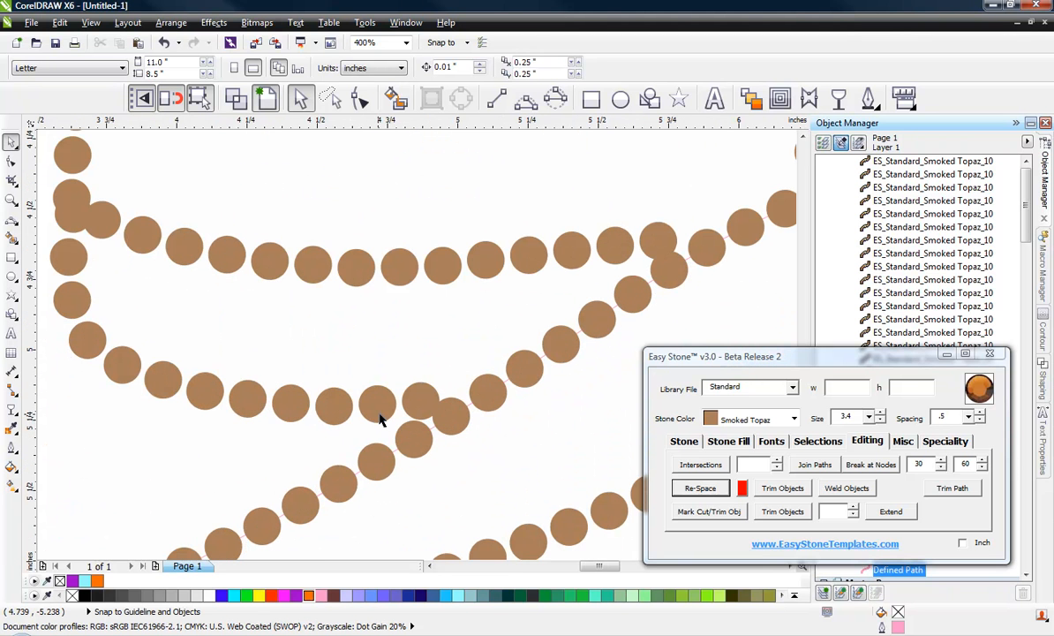
scroll(380, 420, "up", 4)
left_click_drag(468, 390, 425, 370)
scroll(543, 384, "down", 4)
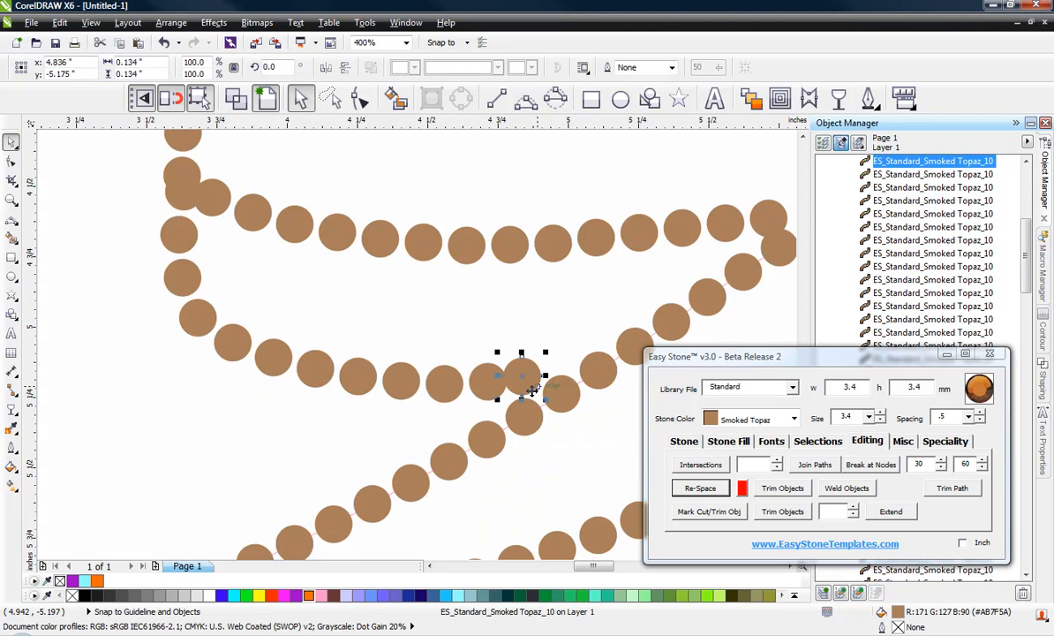
- Draw joined 3-point arcs from the back brim junction down the crown and along the lower band line, about 1.22 by 1.26 inches overall
scroll(439, 328, "down", 2)
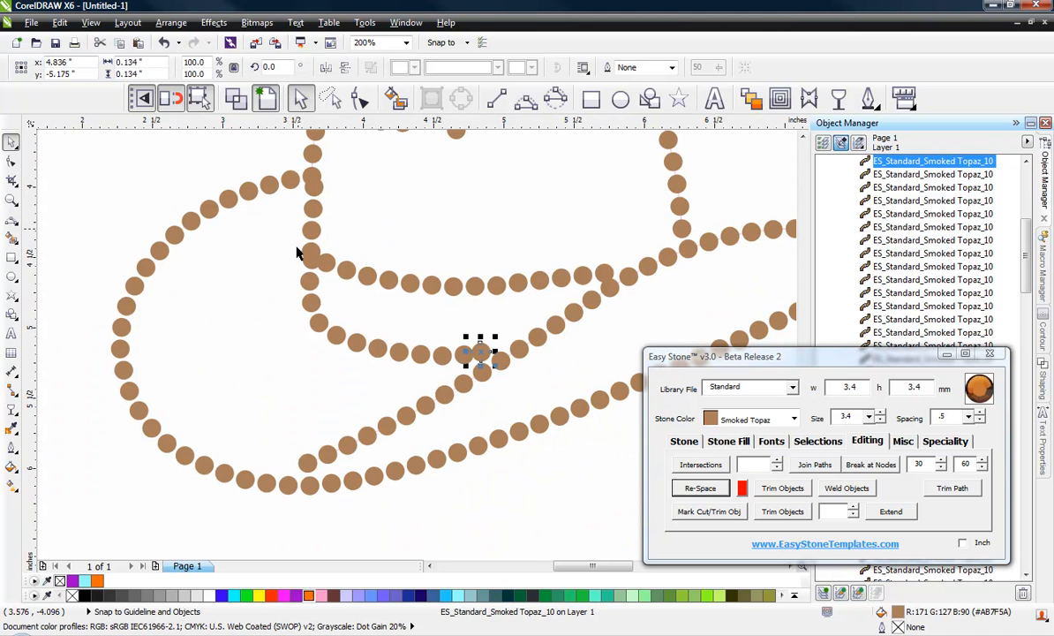
key("F5")
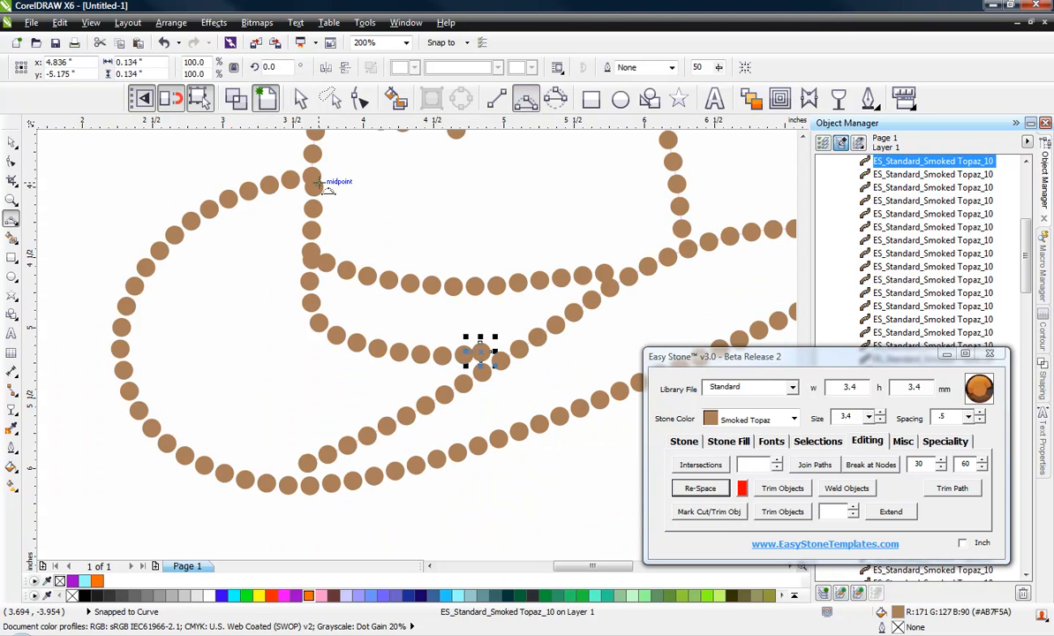
left_click_drag(312, 177, 312, 231)
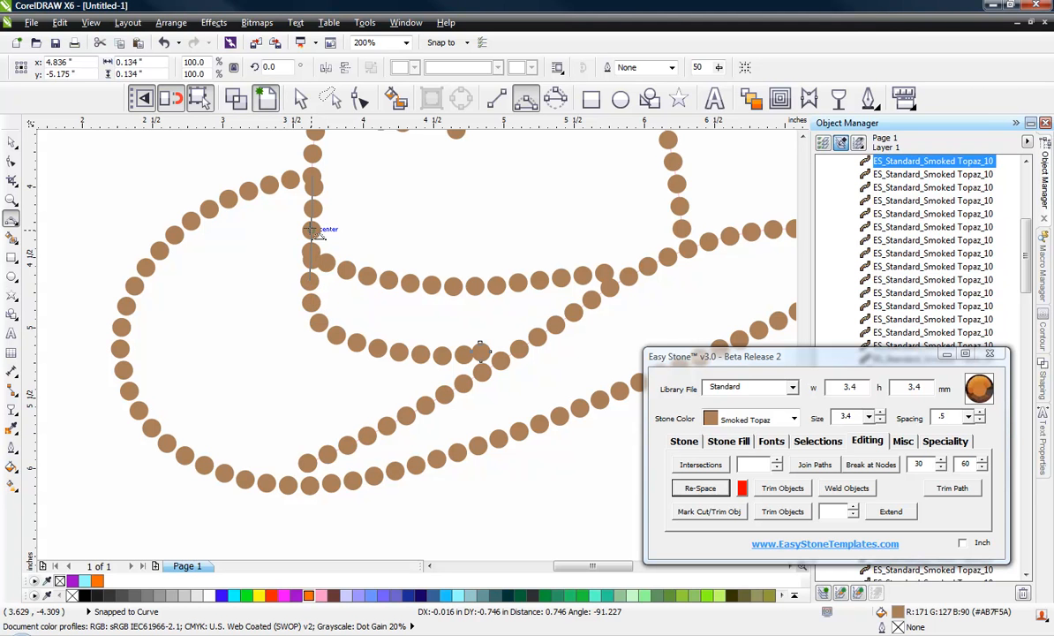
left_click(312, 231)
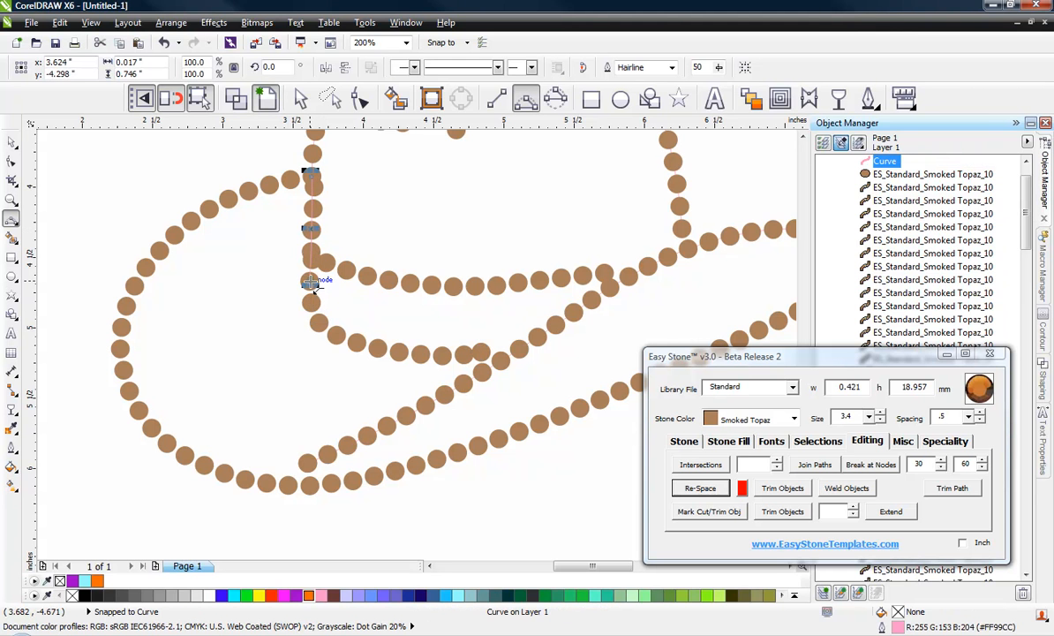
left_click_drag(310, 282, 415, 356)
left_click(336, 322)
left_click(409, 352)
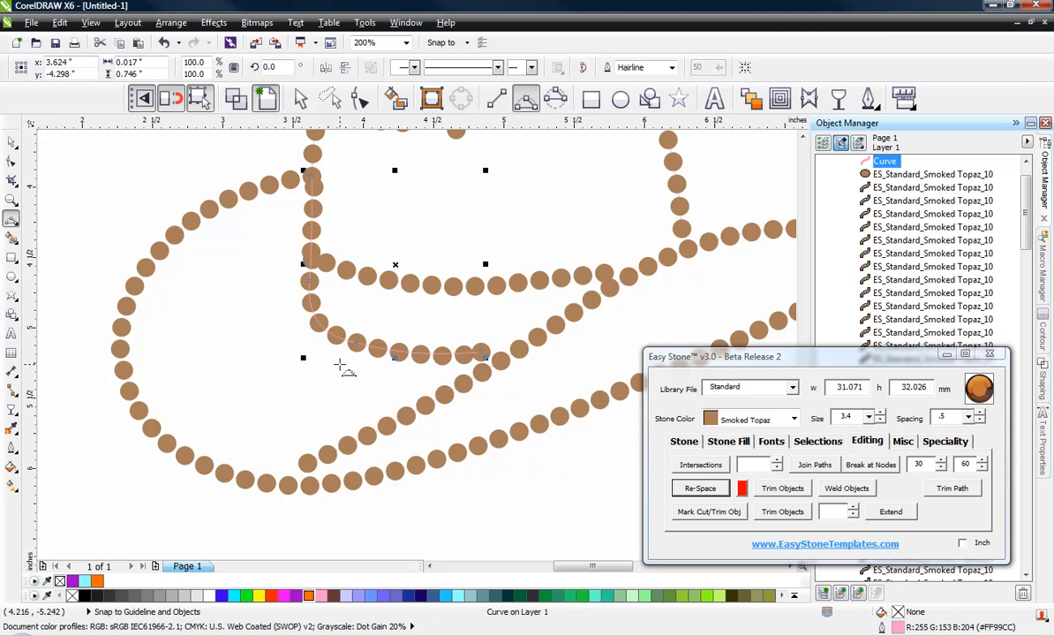
- Re-space the stones along the new curve through the crown's lower back and lower band line, and clear the selection
left_click(698, 486)
key("space")
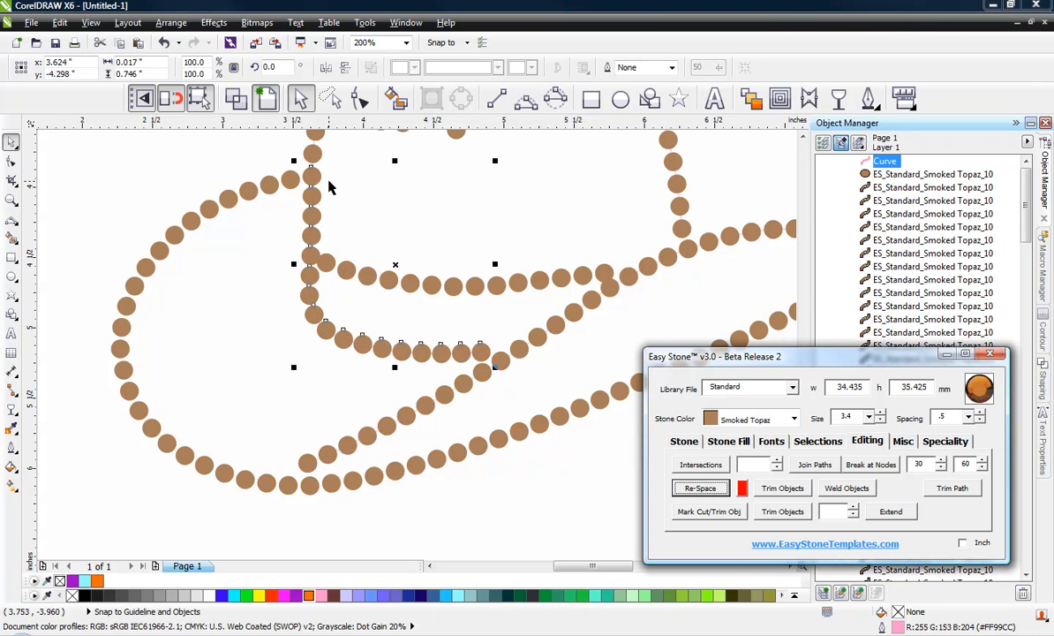
left_click(294, 382)
- Delete one stone from the lower band curve and re-space the rest along the same path
left_click(363, 348)
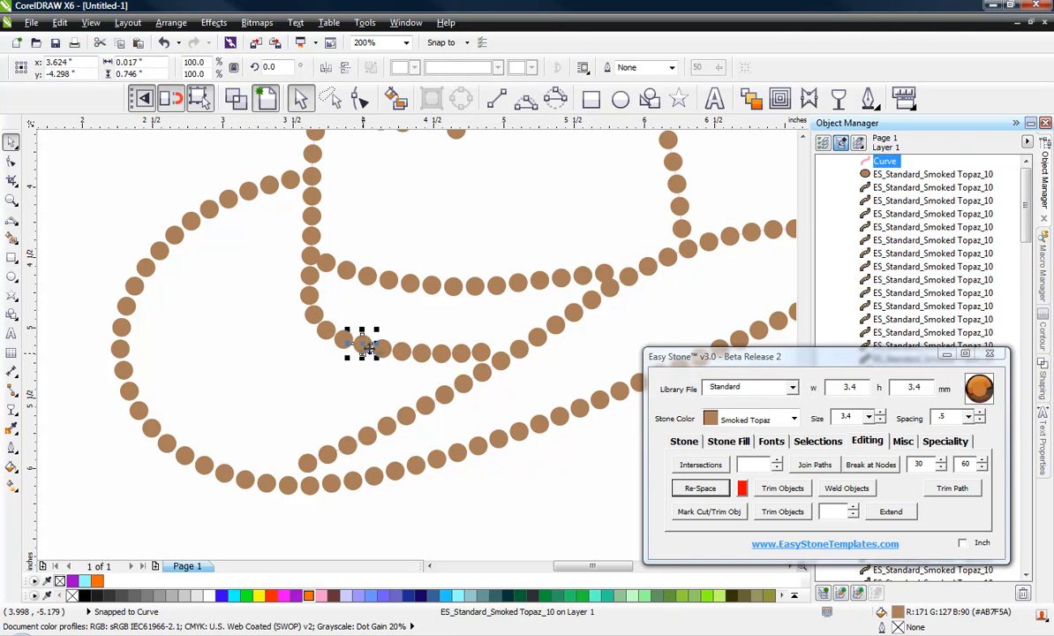
key("Delete")
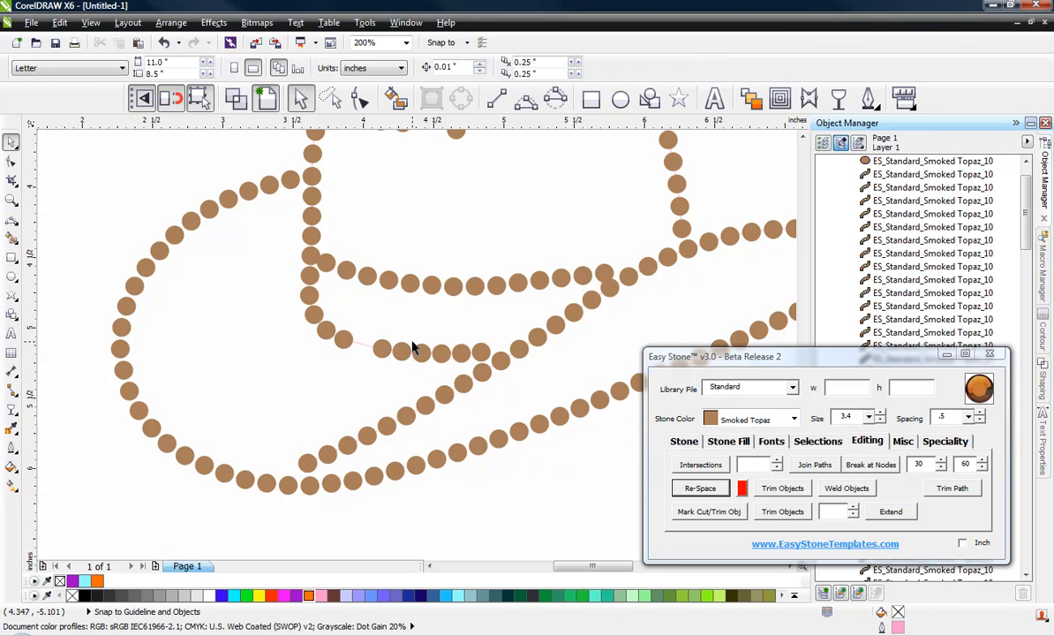
left_click(363, 348)
left_click(700, 488)
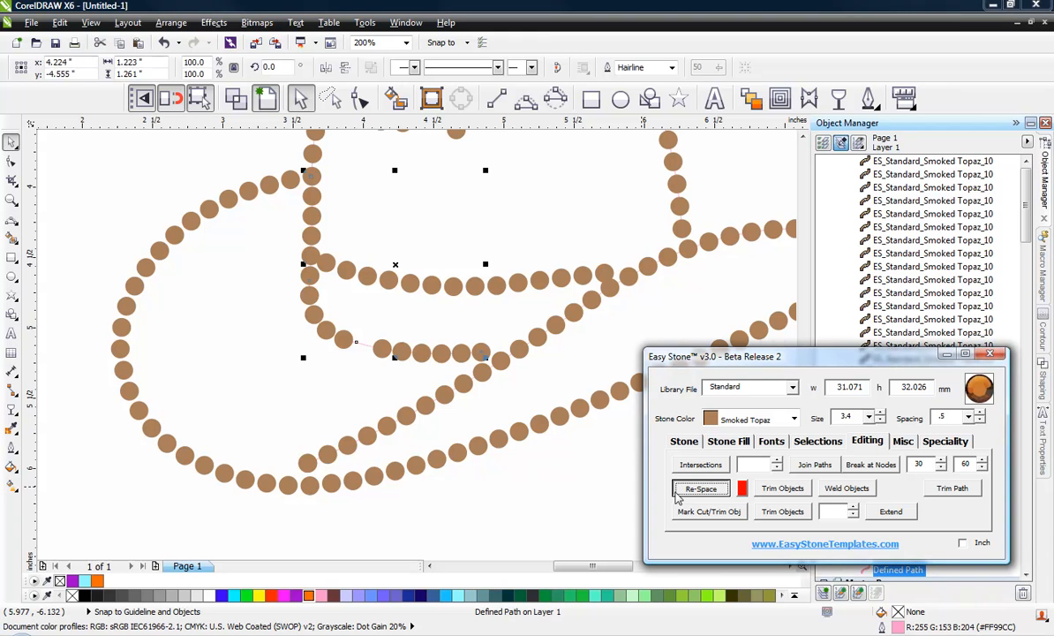
left_click(245, 316)
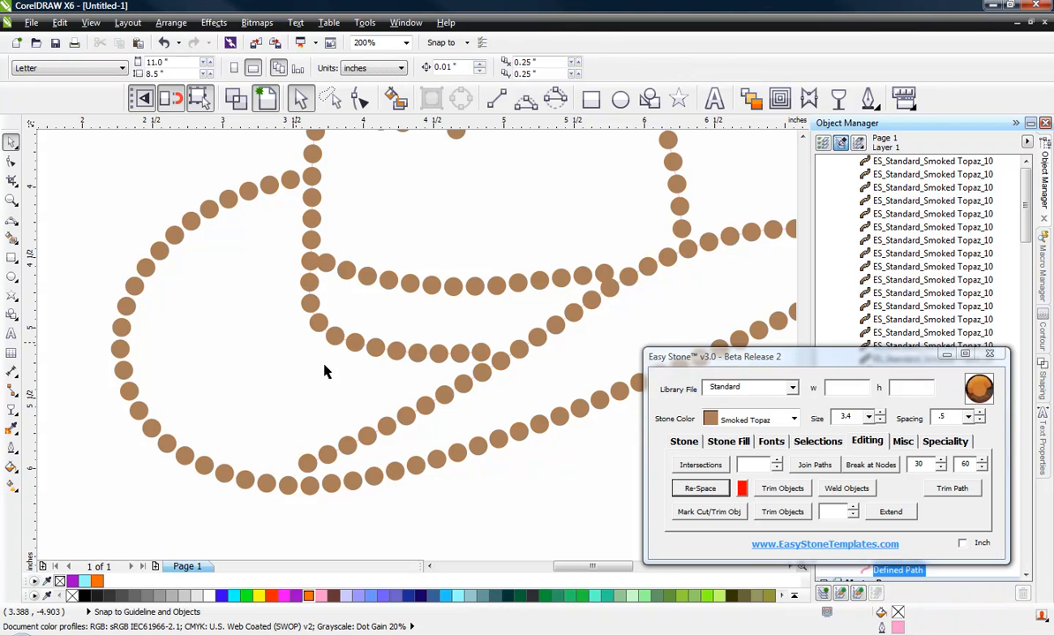
- Move the upper band line's first stone to x 3.769, y -4.564 inches, off the crown's back line
scroll(352, 375, "down", 1)
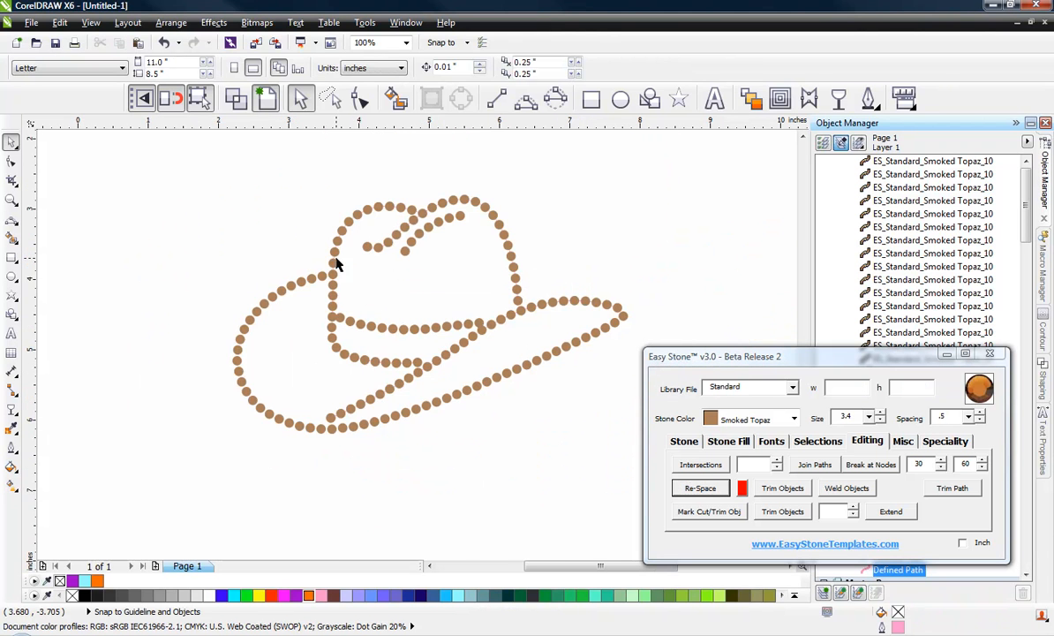
scroll(335, 263, "up", 2)
scroll(361, 437, "up", 2)
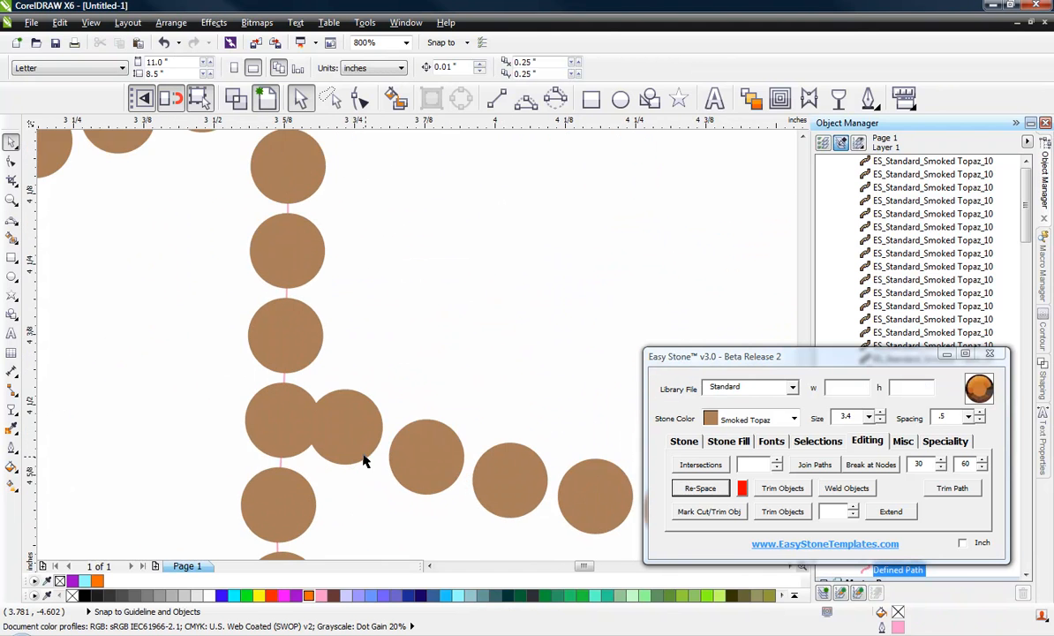
left_click_drag(339, 450, 368, 467)
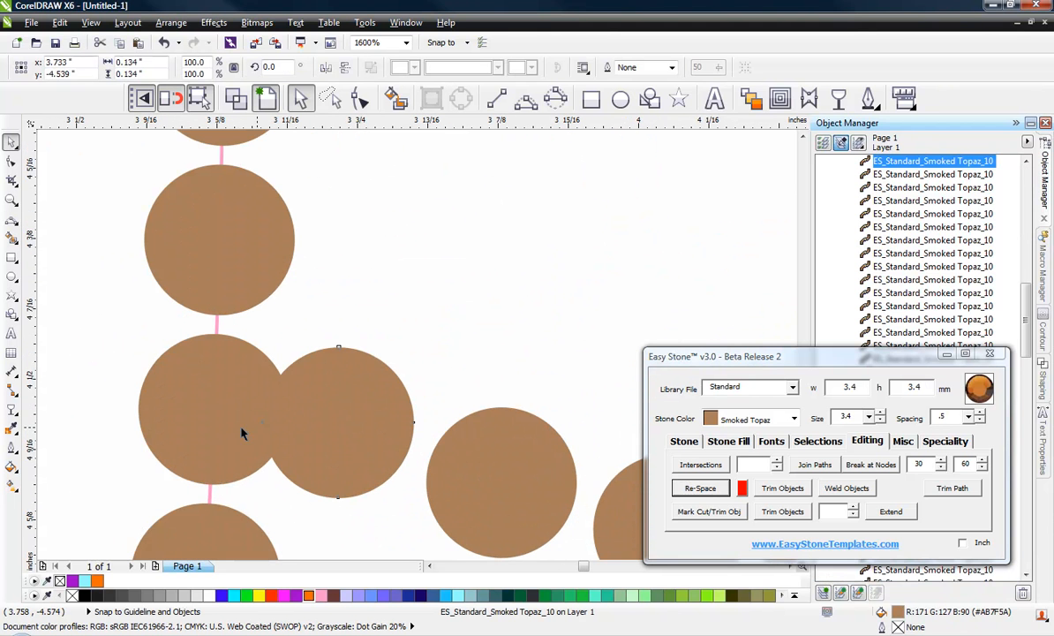
scroll(274, 346, "down", 4)
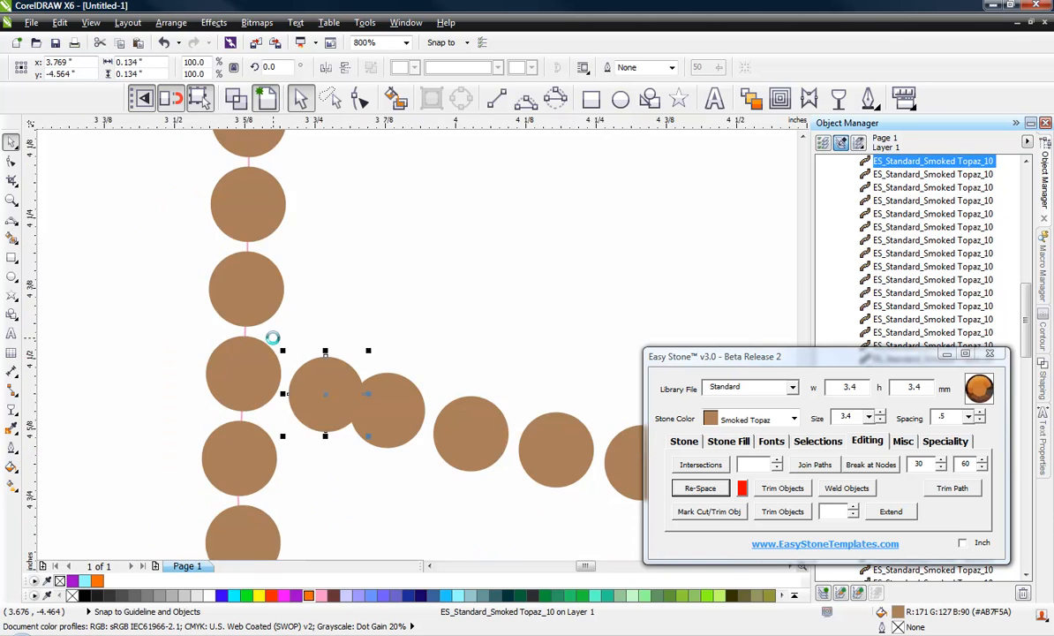
- Shift several stones near the upper band line's front end toward the crown's back, opening a gap before the brim line
scroll(389, 371, "up", 2)
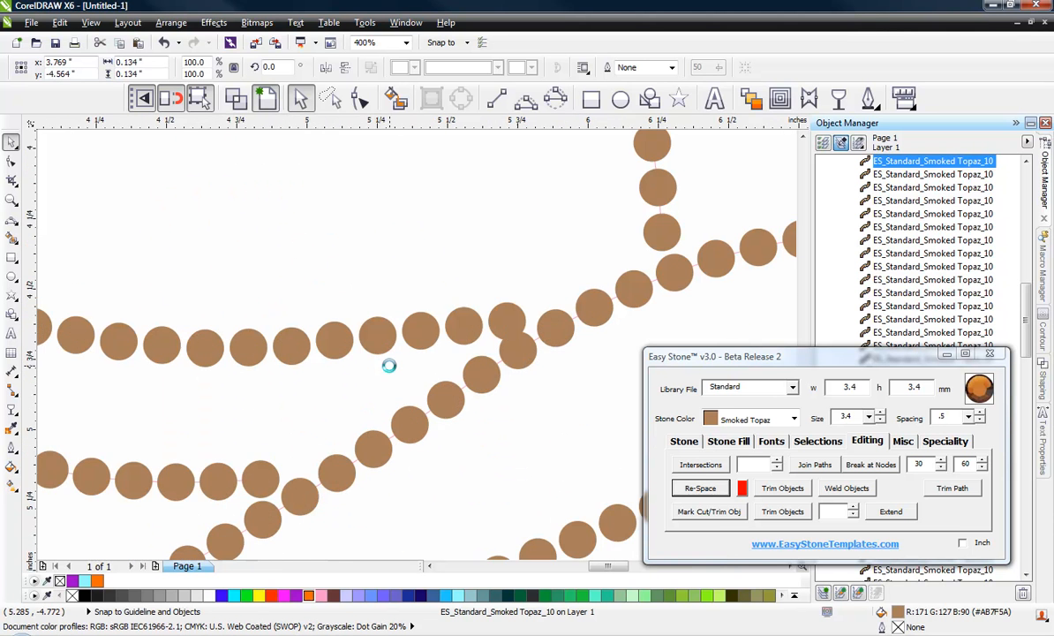
scroll(501, 330, "up", 1)
left_click_drag(403, 329, 299, 388)
left_click_drag(241, 348, 210, 384)
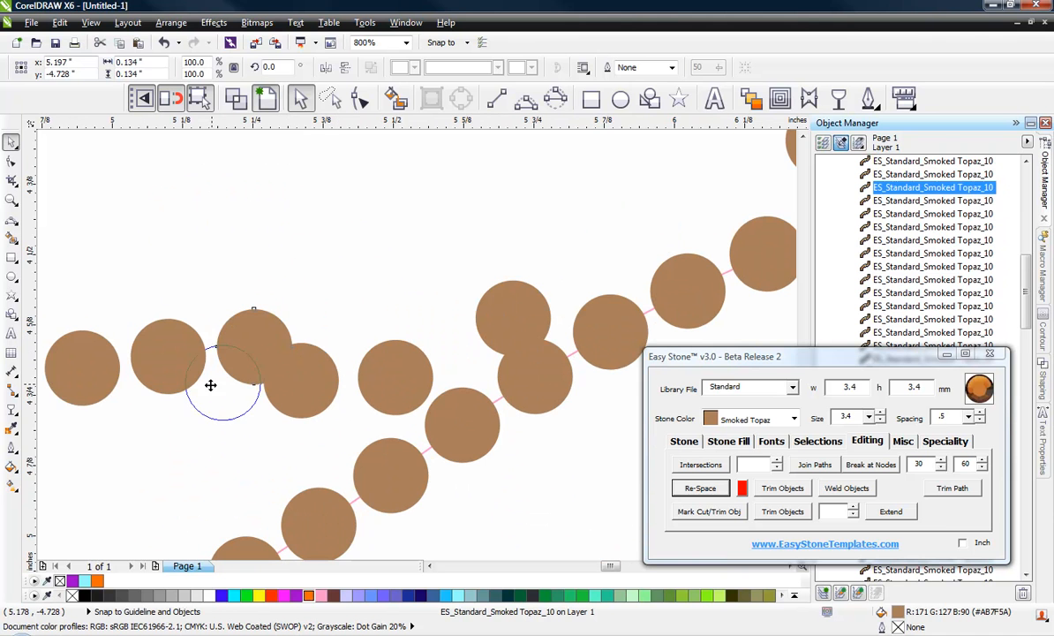
left_click_drag(157, 362, 74, 376)
left_click(330, 284)
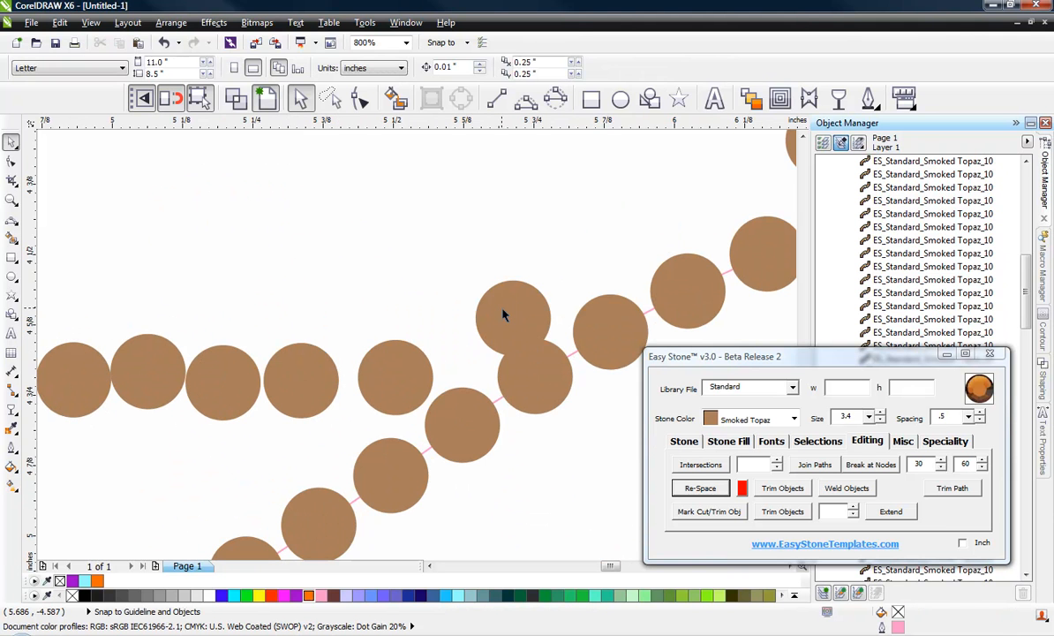
- Position the stone before the upper band line's end stone at x 5.484, y -4.734 inches, clear of the brim line
scroll(386, 381, "up", 1)
left_click(393, 384)
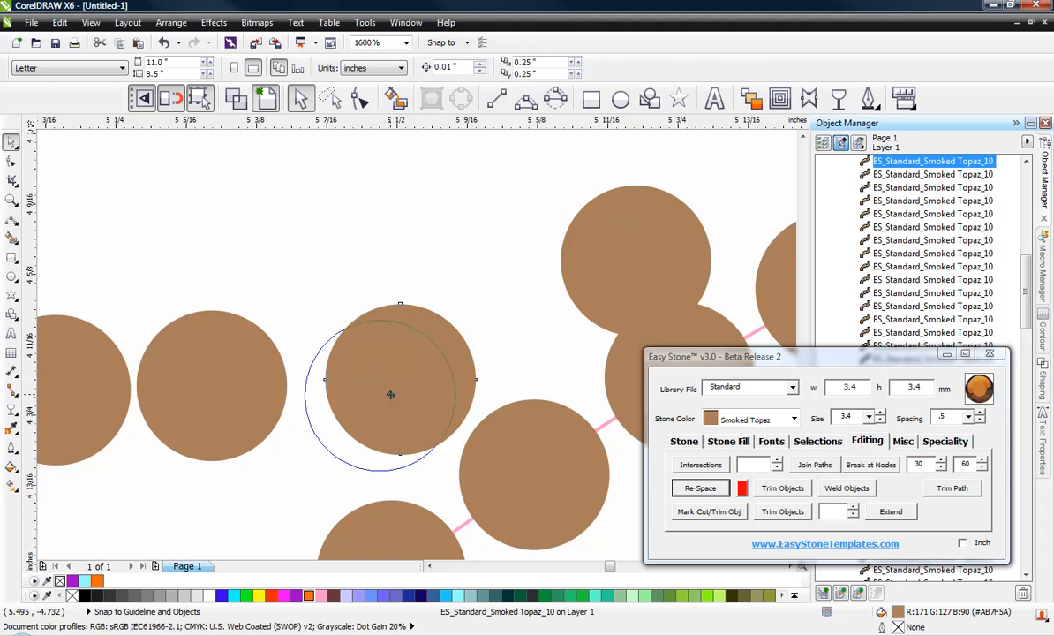
scroll(402, 356, "down", 1)
scroll(399, 363, "up", 1)
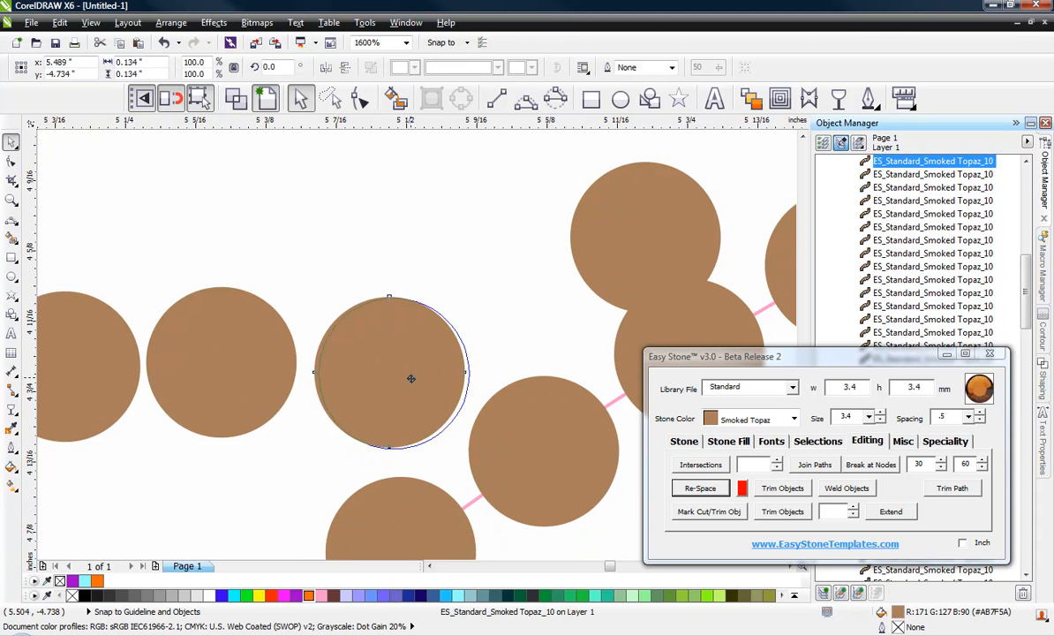
scroll(385, 295, "down", 2)
scroll(444, 336, "down", 1)
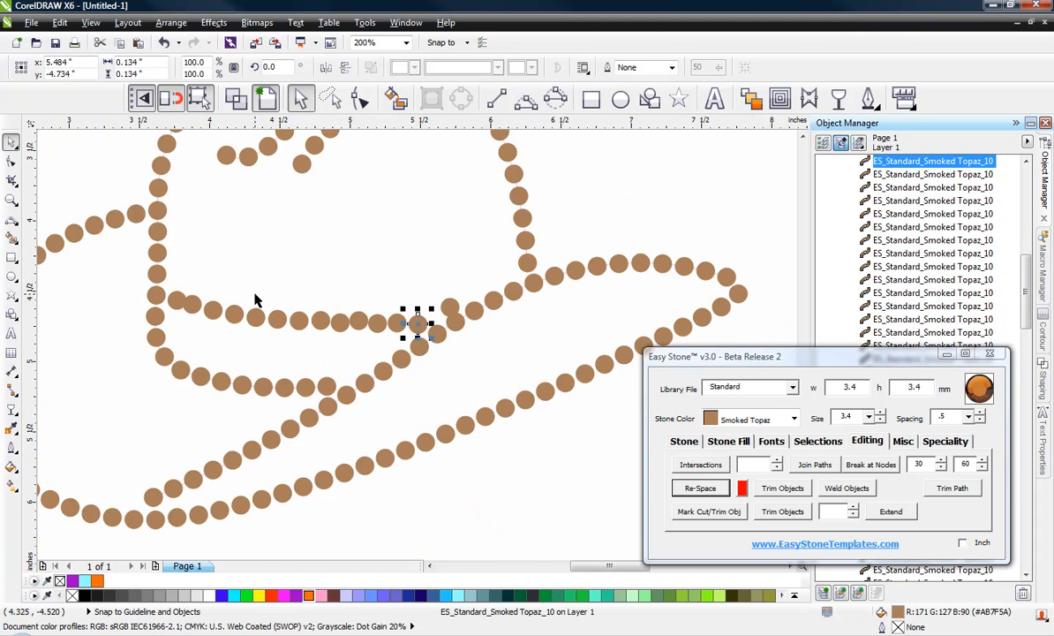
- Delete the upper band line's overlapping end stone and move the neighbouring stone to x 5.607, y -4.662 inches beside the brim line
scroll(361, 296, "up", 3)
scroll(431, 317, "down", 2)
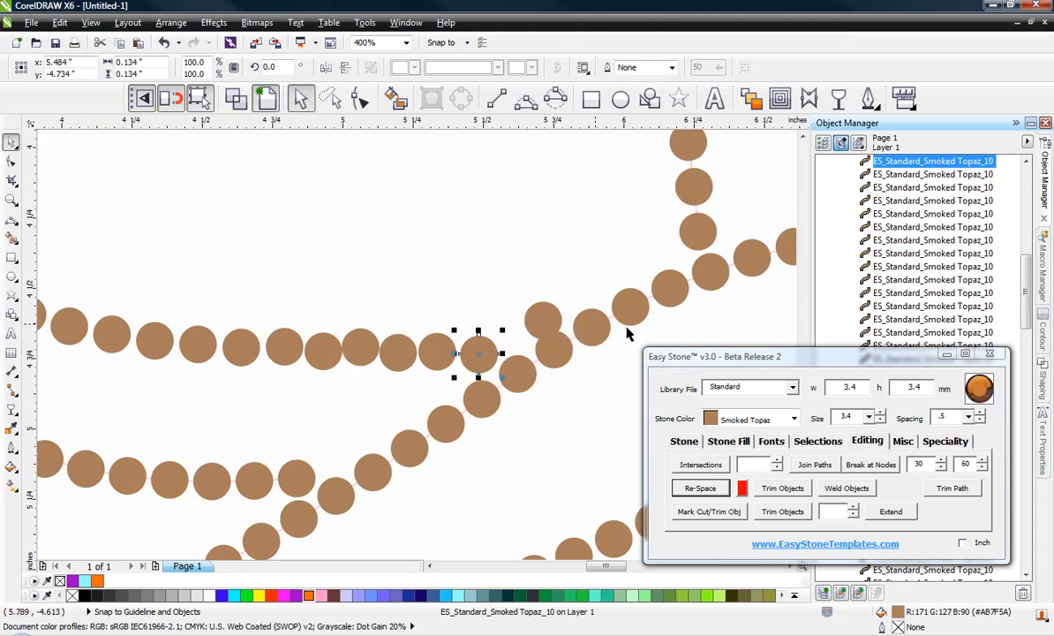
scroll(537, 323, "up", 1)
left_click(539, 323)
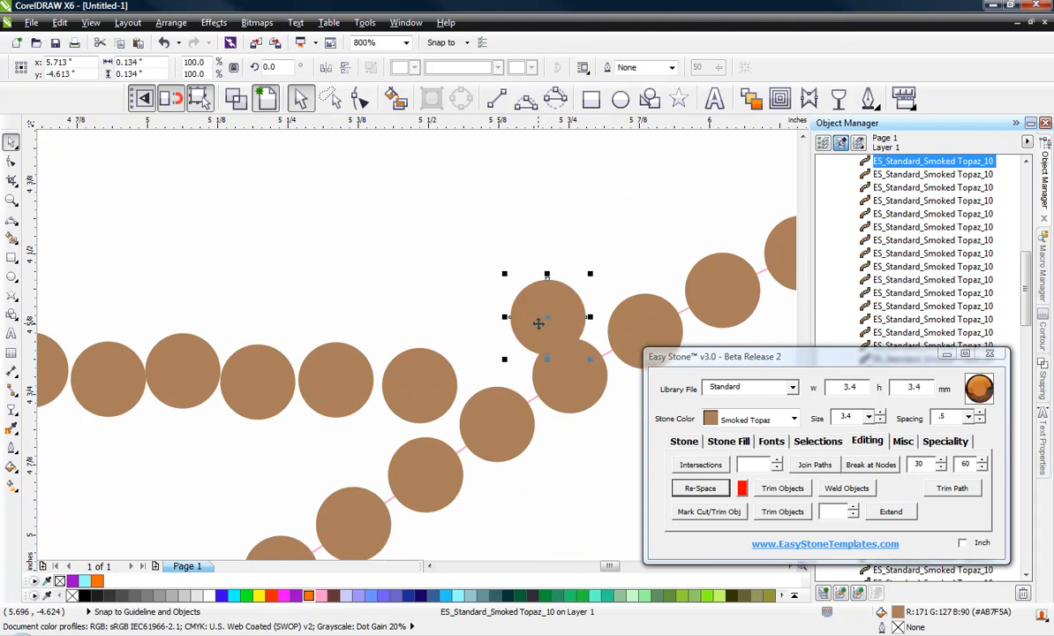
key("Delete")
left_click_drag(418, 388, 489, 329)
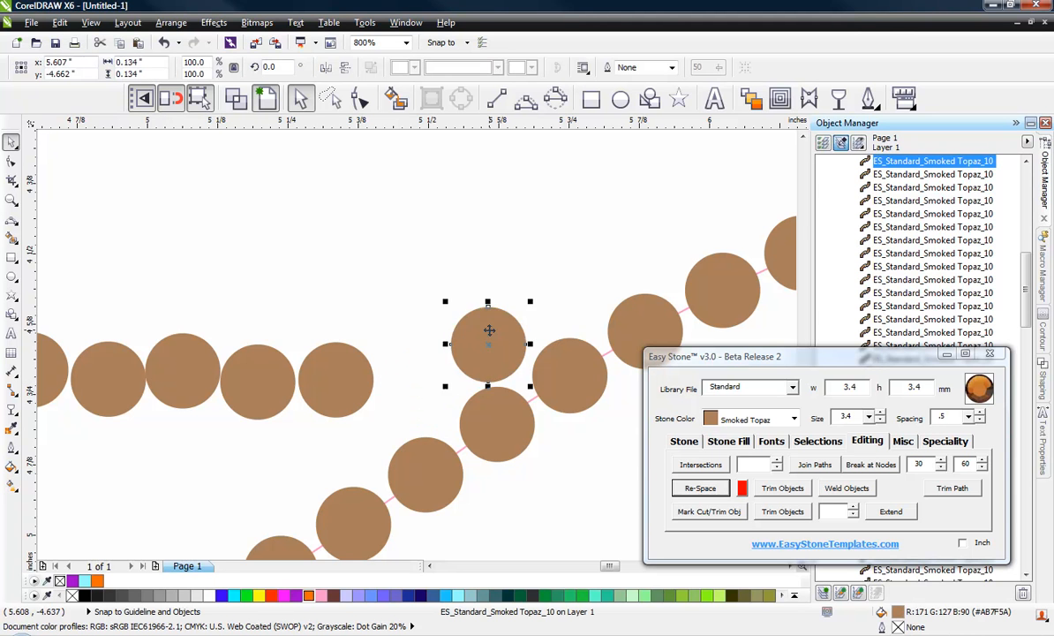
- Shift loose stones along the upper band line, placing one at x 4.967, y -4.695 inches, and clear the selection
scroll(446, 353, "down", 1)
left_click(420, 346)
left_click_drag(364, 357, 314, 346)
left_click(339, 350)
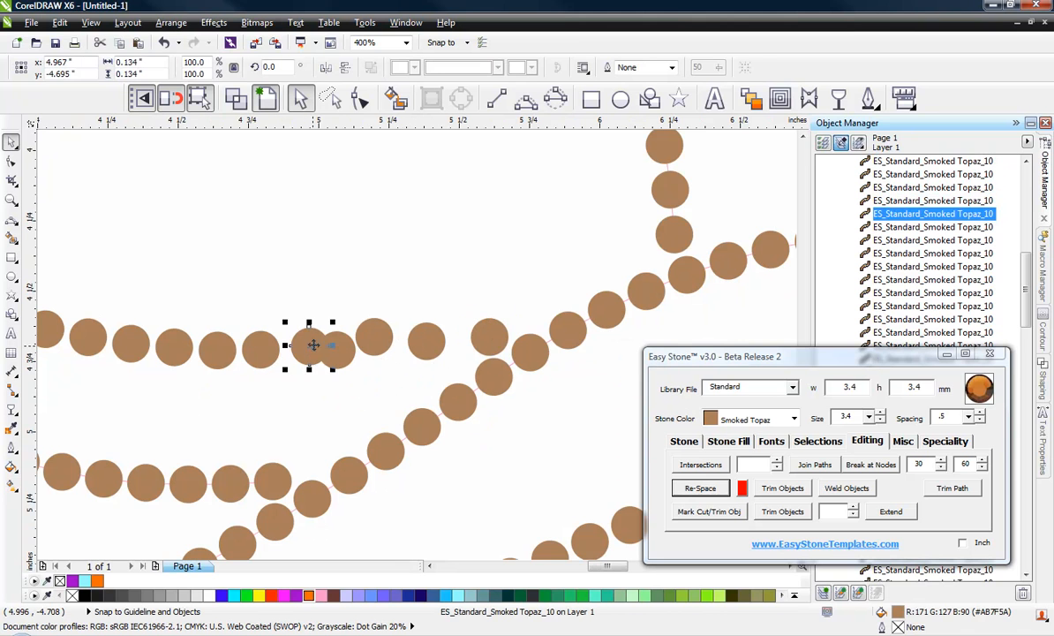
left_click(414, 297)
- Draw a three-point curve about 1.985 inches wide along the upper band line, from the crown's back edge to the stone beside the brim line
scroll(496, 322, "down", 1)
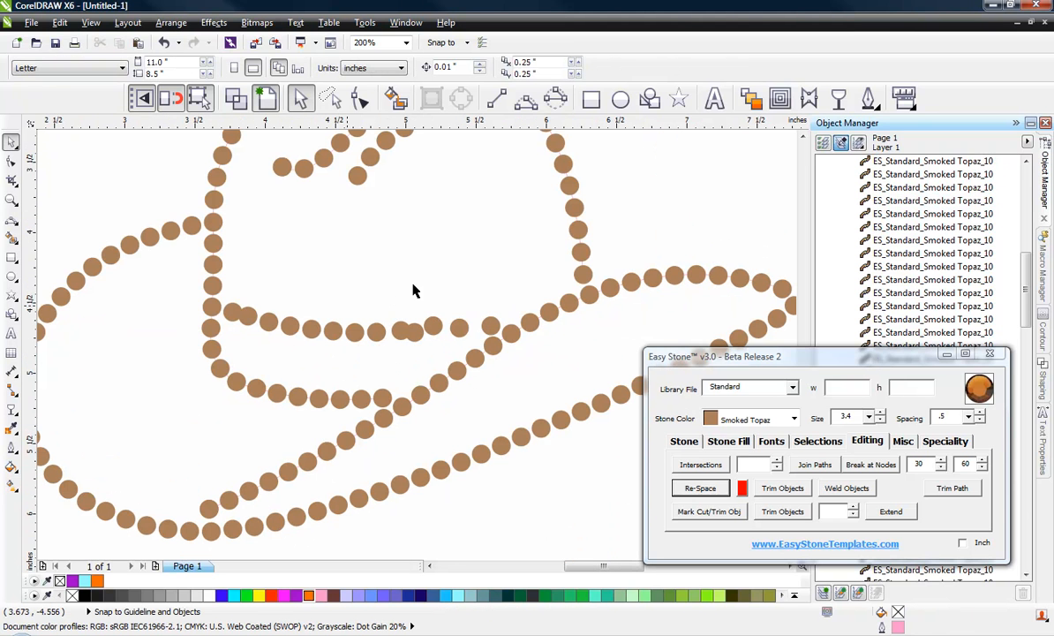
left_click(525, 99)
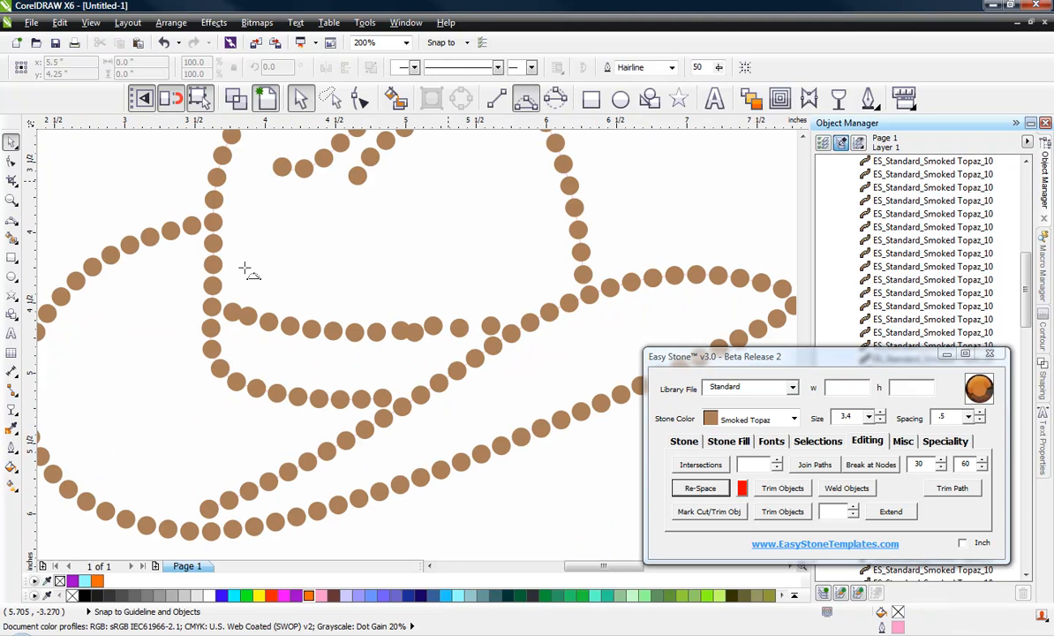
left_click(212, 306)
left_click_drag(420, 306, 491, 325)
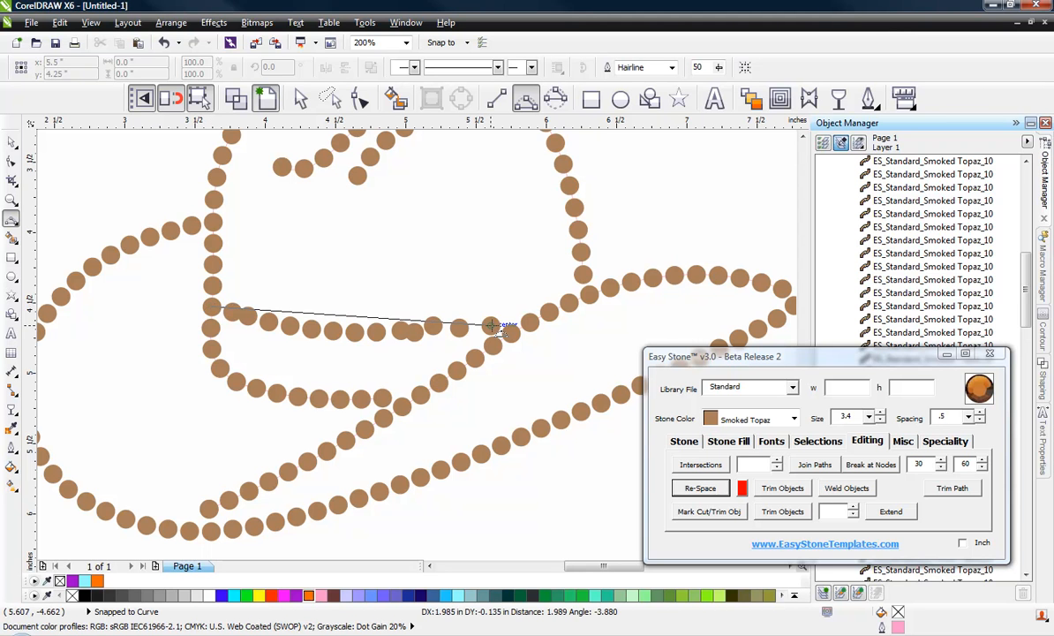
left_click(353, 333)
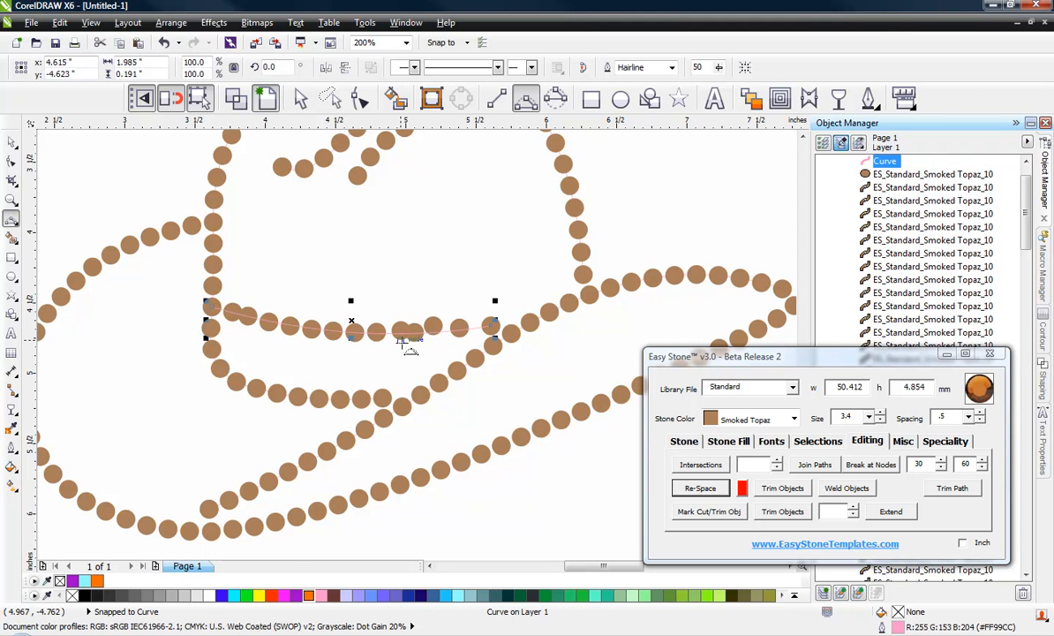
- Re-space the upper band line's stones along the newly drawn curve and clear the selection
scroll(409, 347, "up", 2)
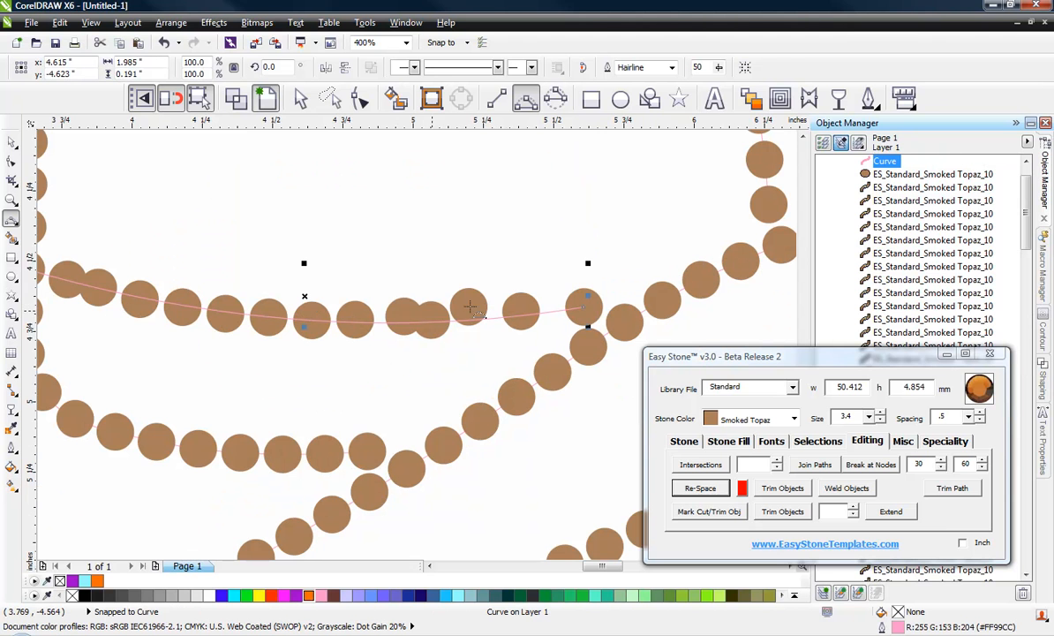
scroll(586, 307, "down", 2)
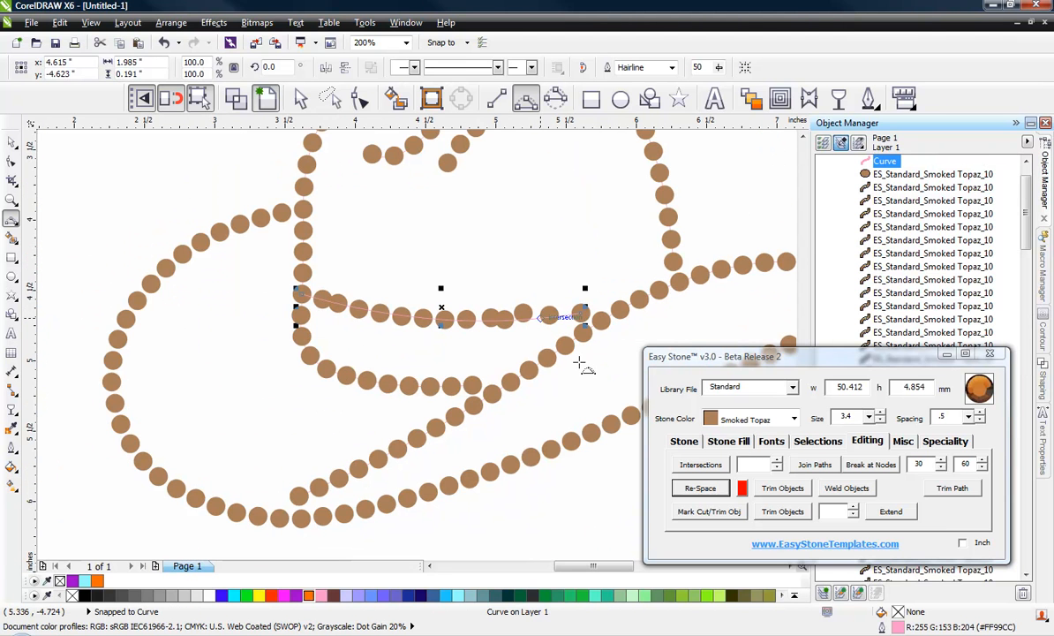
left_click(711, 494)
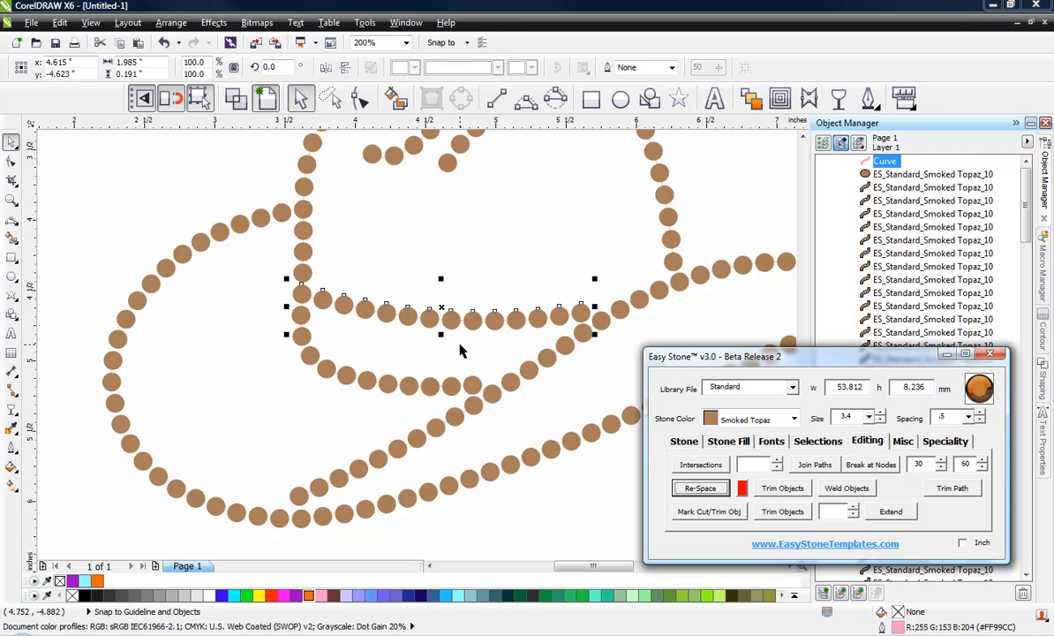
left_click(346, 340)
scroll(348, 338, "down", 2)
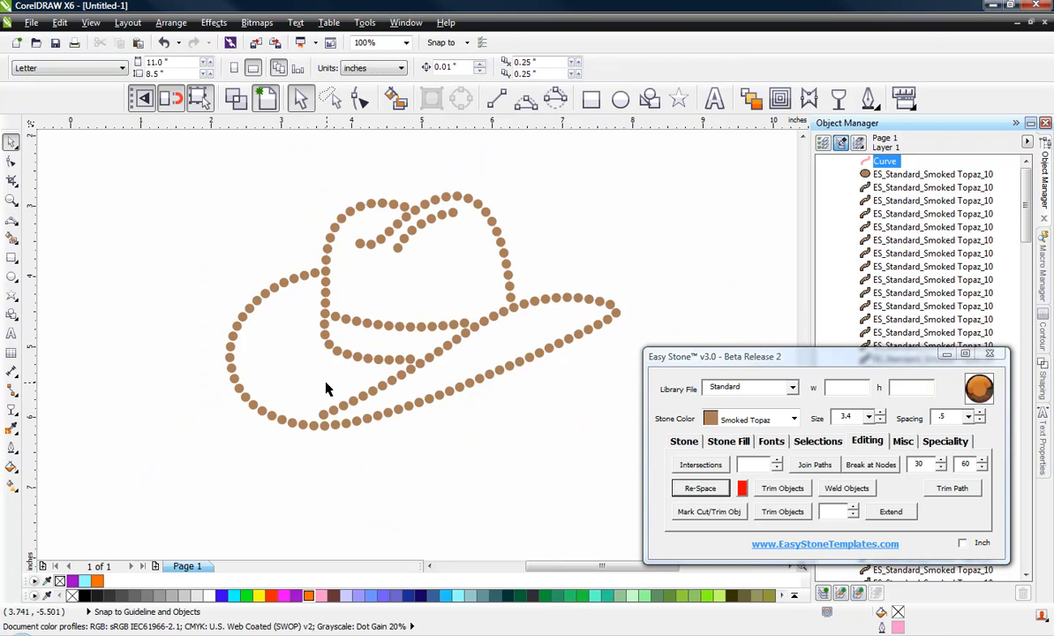
- Draw a three-point curve about 1.364 by 1.227 inches along the upper back brim, from the crown's back edge to the brim's outermost stone
scroll(325, 382, "up", 2)
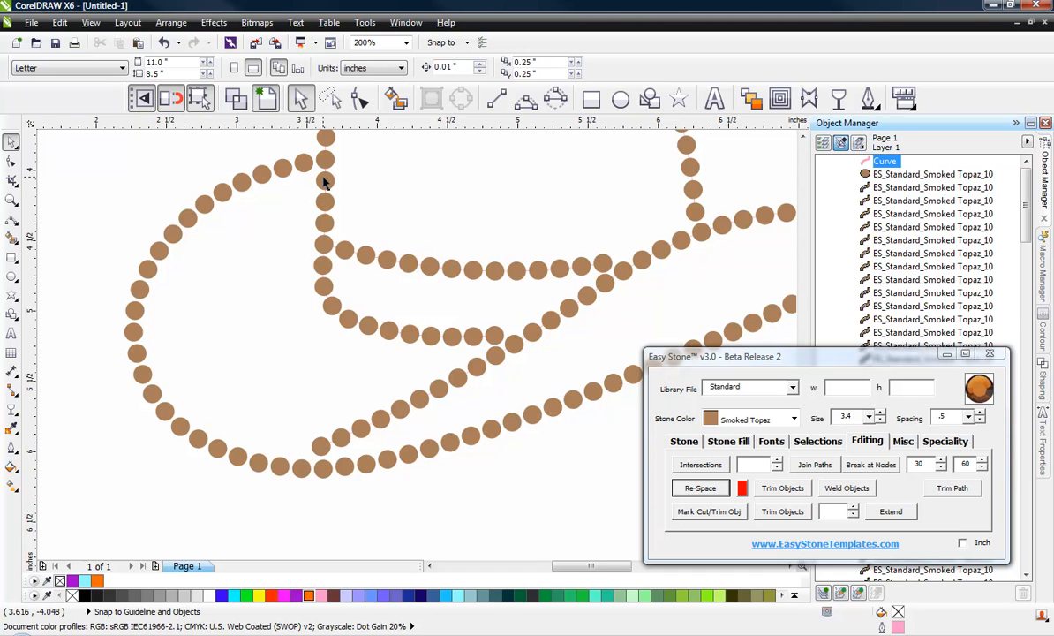
scroll(274, 465, "down", 2)
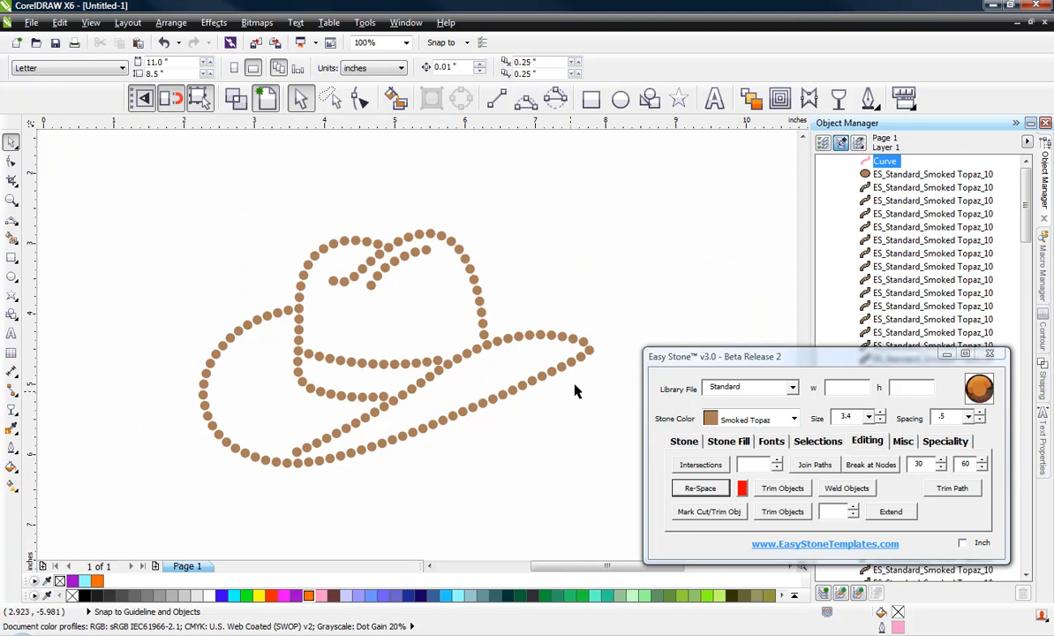
scroll(174, 368, "up", 2)
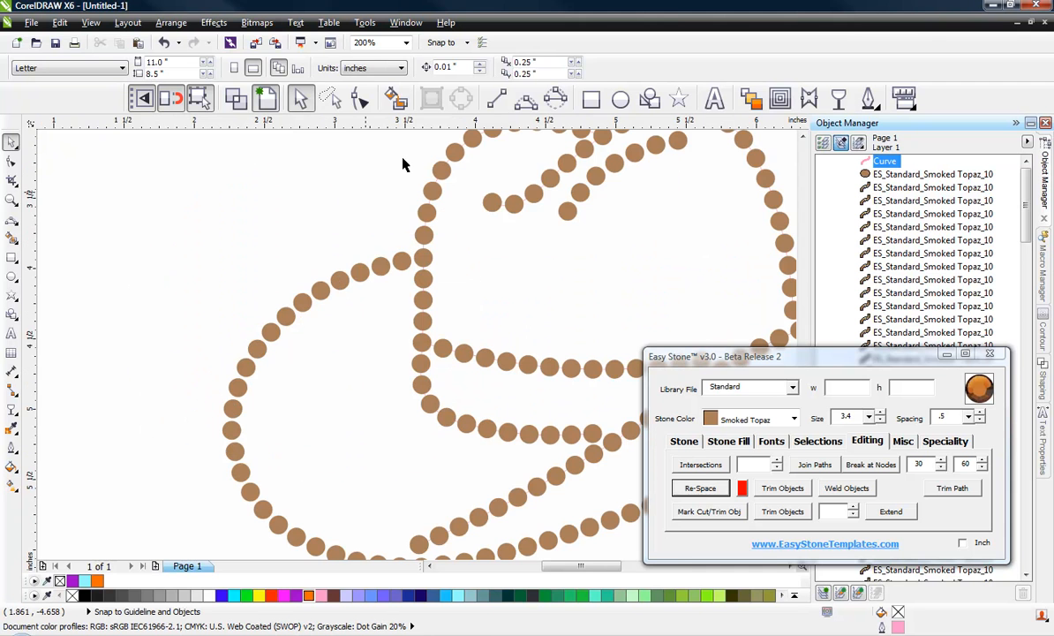
key("F10")
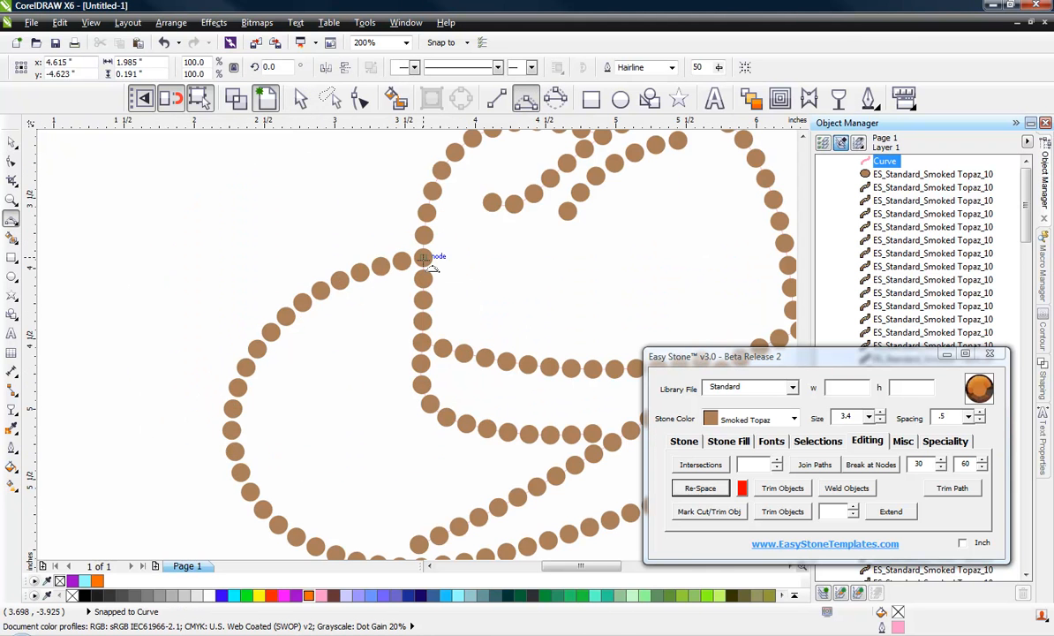
left_click_drag(424, 258, 231, 430)
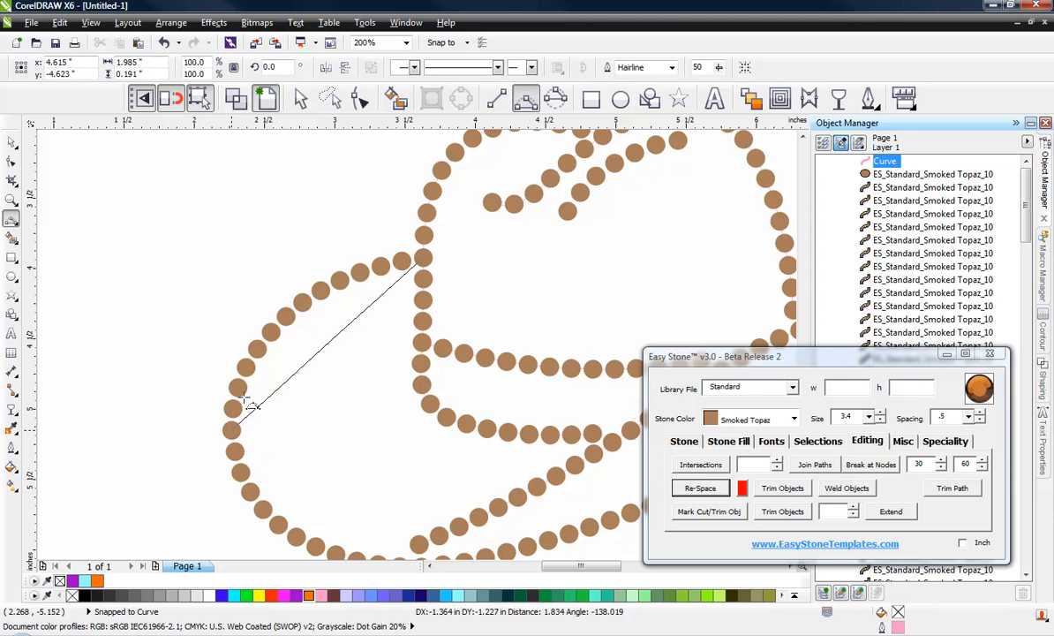
left_click_drag(232, 430, 271, 332)
left_click(271, 332)
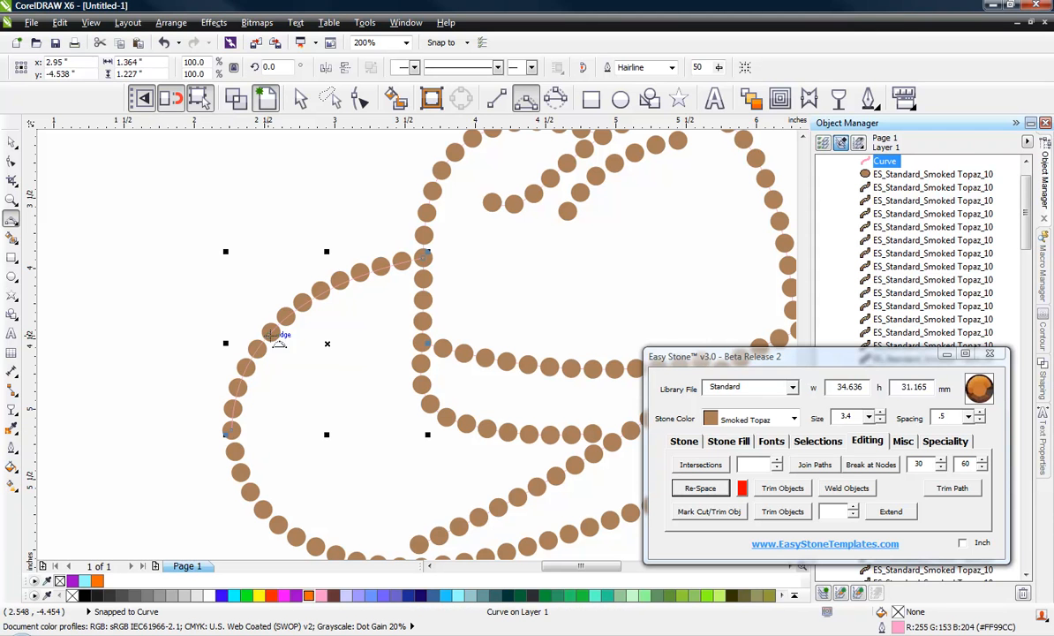
- Re-space the upper back brim's stones along the drawn curve and clear the selection
left_click(698, 494)
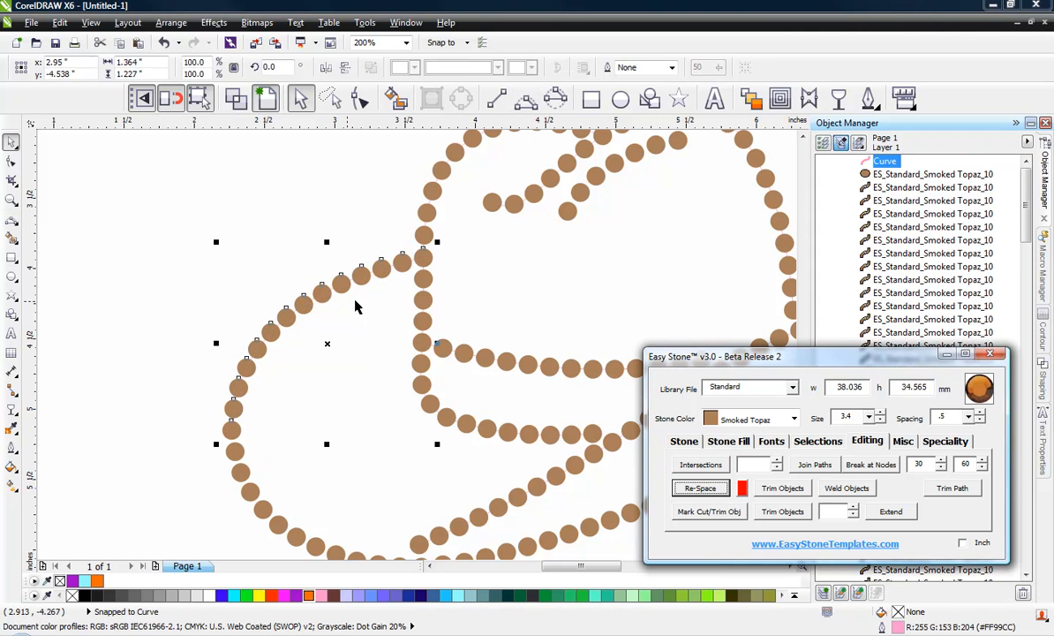
left_click(270, 263)
scroll(268, 261, "down", 2)
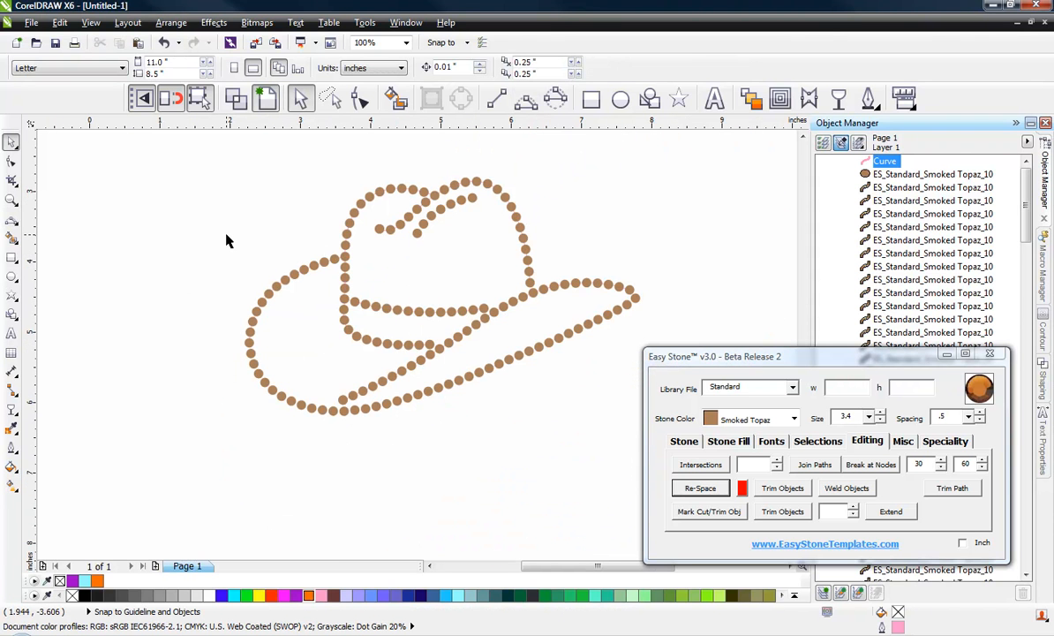
- Select only the hat's stone paths and move them away from the stones to x -2.067, y -9.306 inches
left_click_drag(170, 149, 661, 456)
left_click(684, 441)
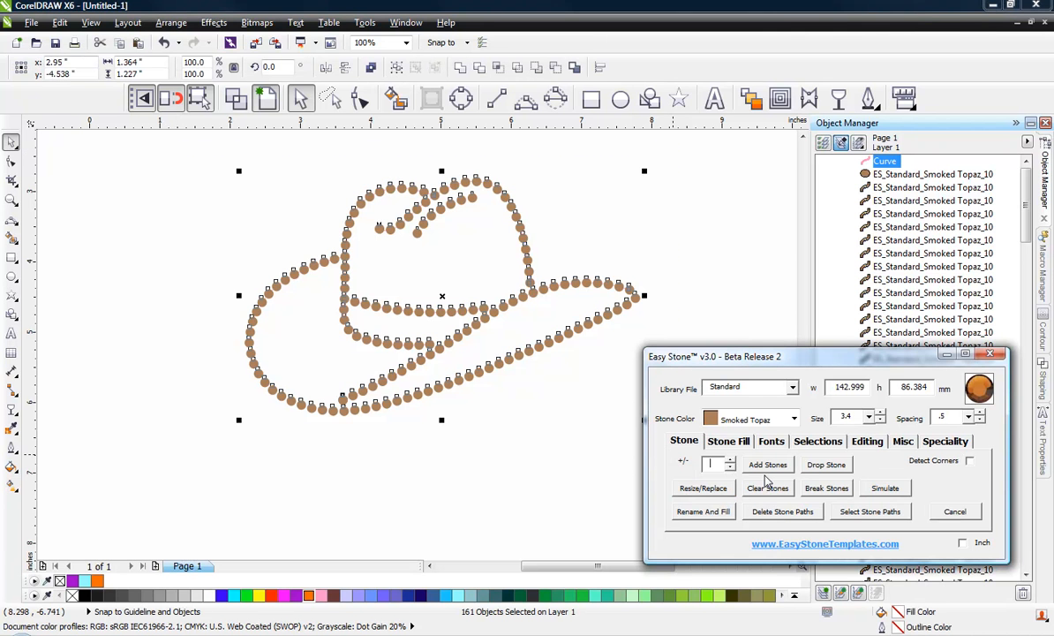
left_click(868, 514)
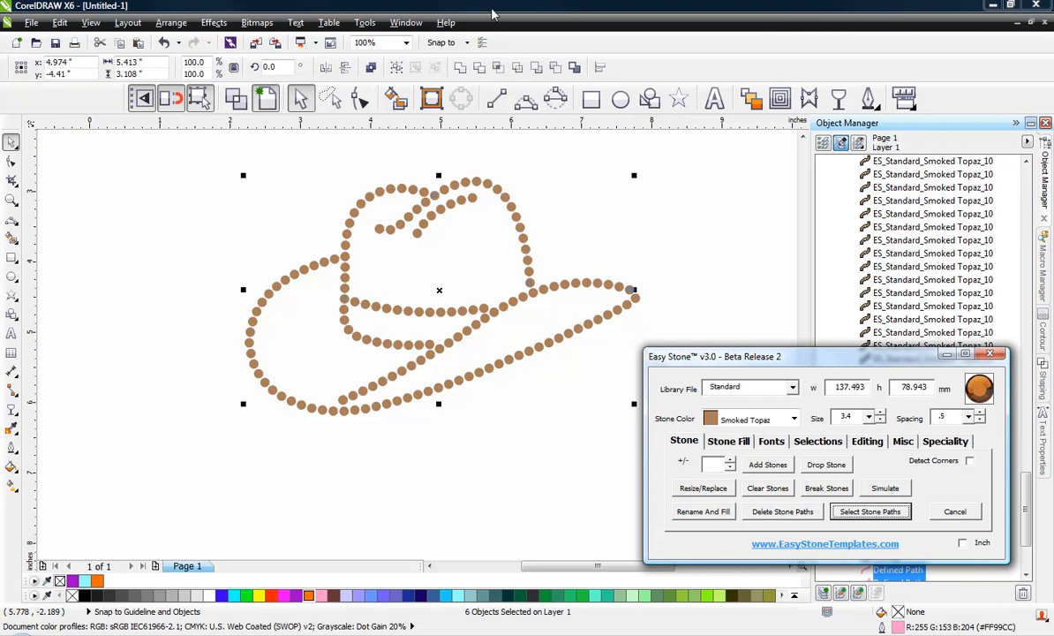
scroll(411, 252, "down", 2)
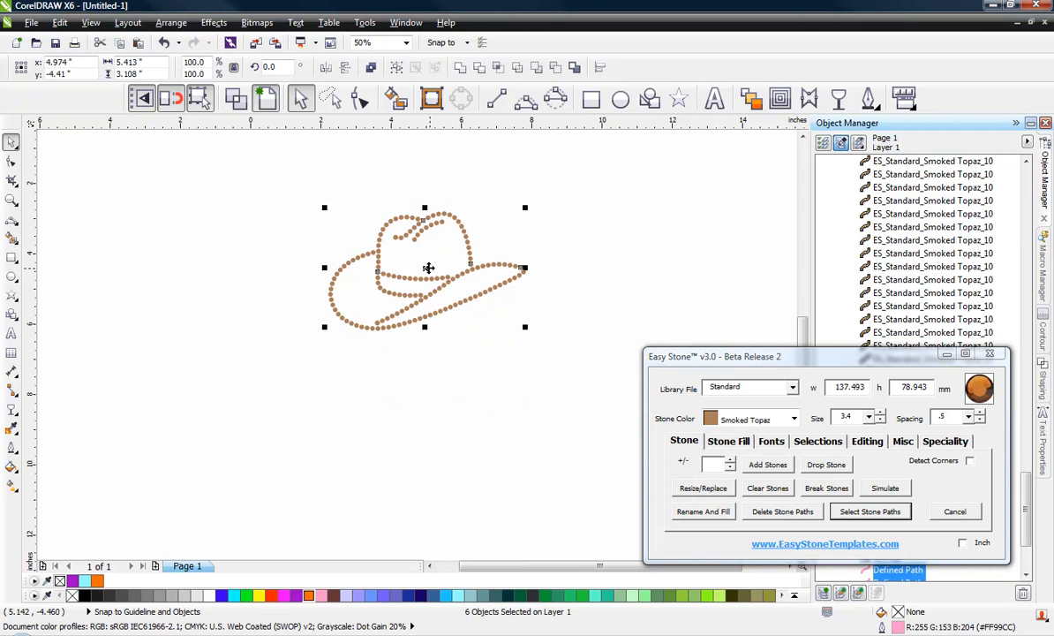
left_click_drag(422, 270, 174, 442)
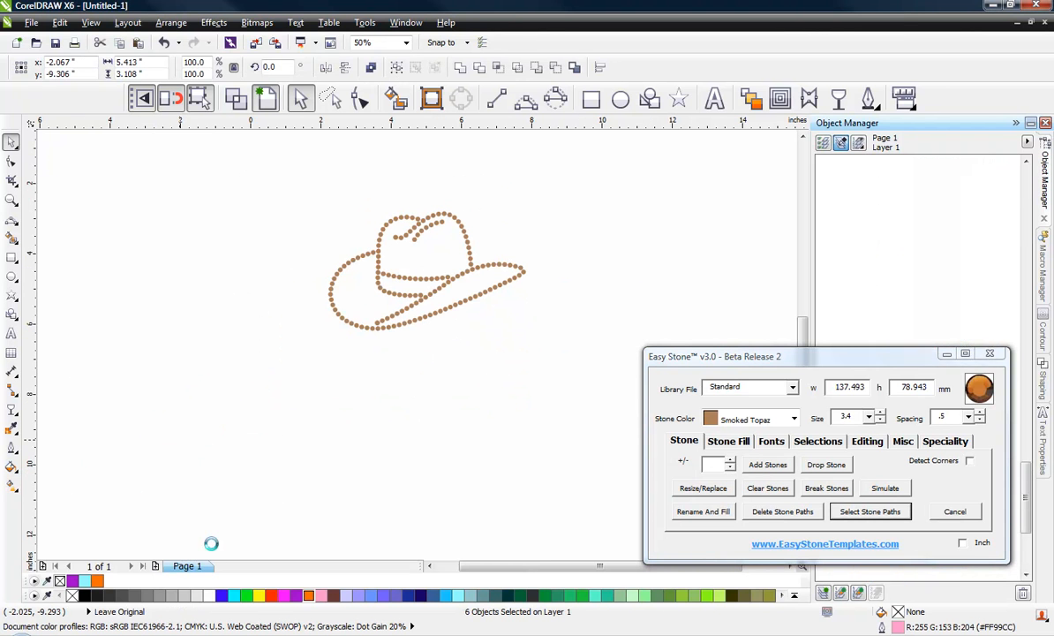
left_click(98, 498)
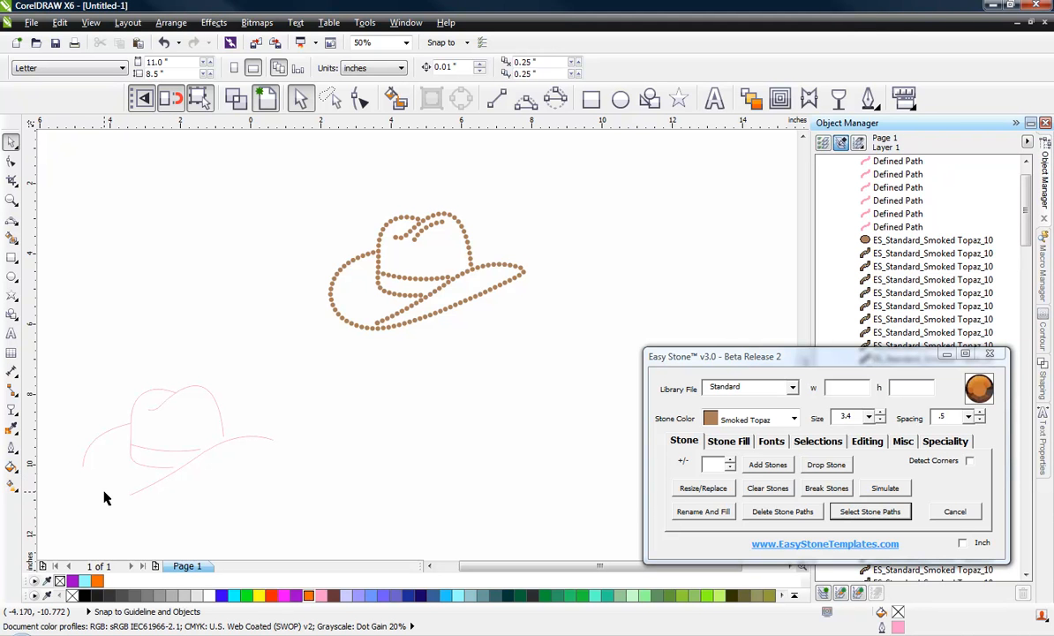
- Select the whole rhinestone hat and add a black weedbox around it
scroll(117, 490, "up", 1)
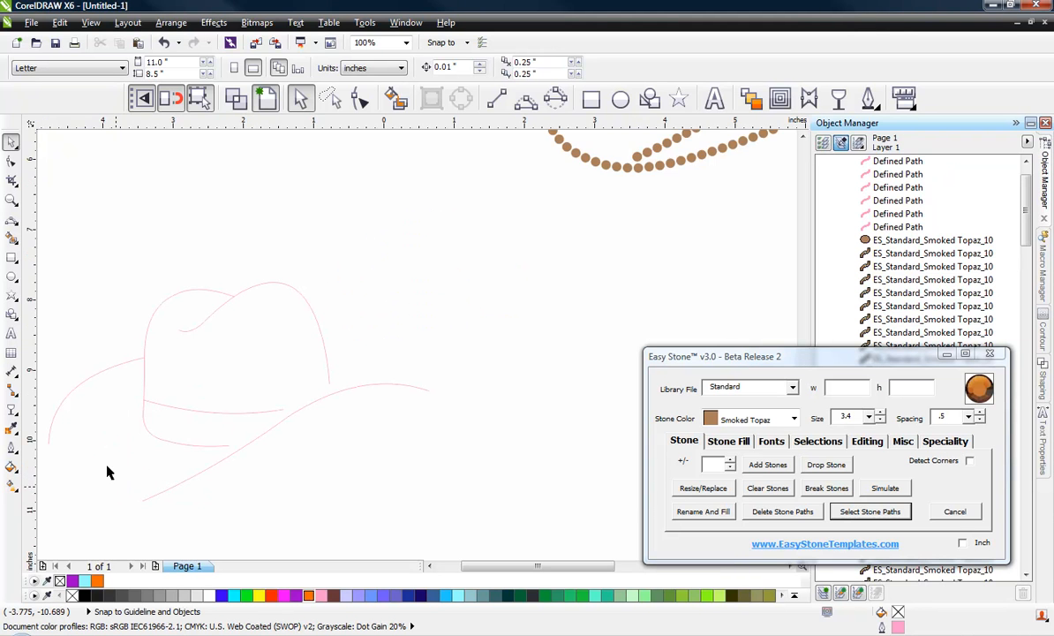
scroll(351, 386, "down", 1)
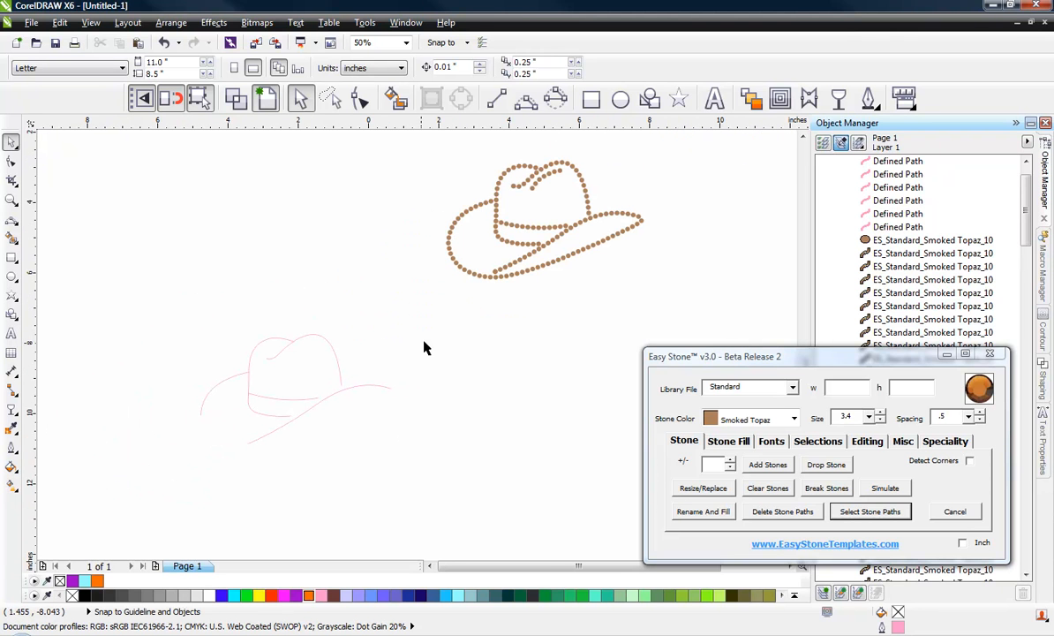
scroll(611, 160, "up", 1)
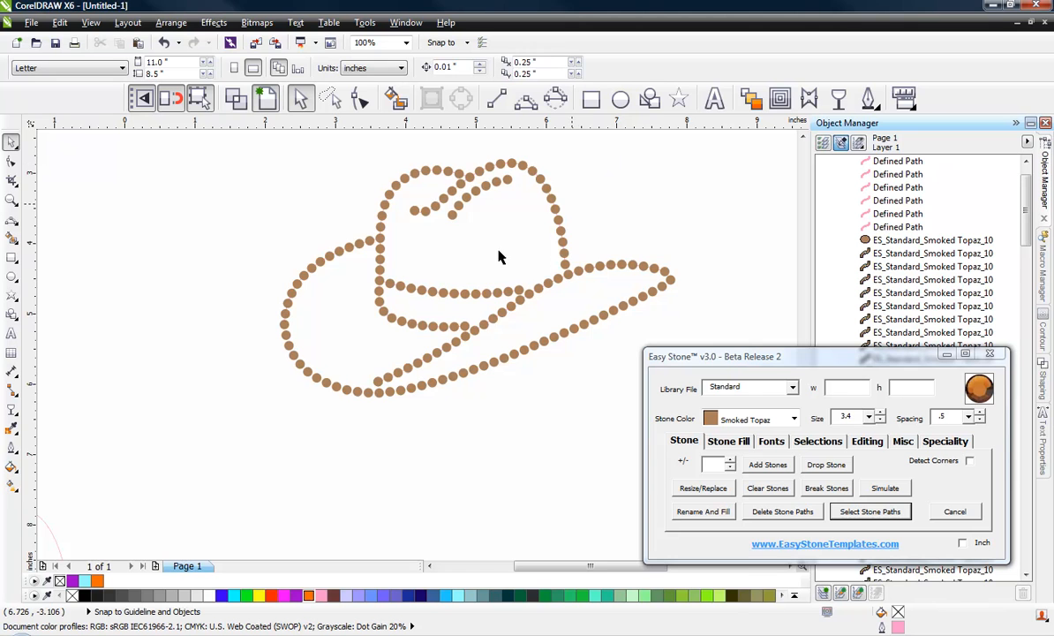
scroll(336, 371, "down", 1)
scroll(426, 309, "up", 1)
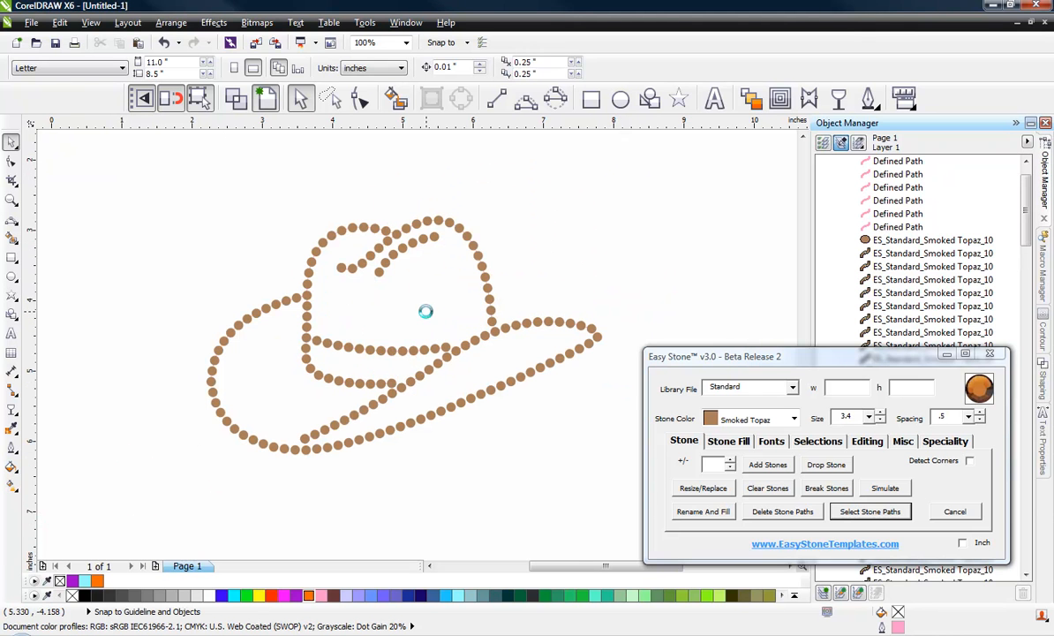
left_click_drag(164, 191, 635, 491)
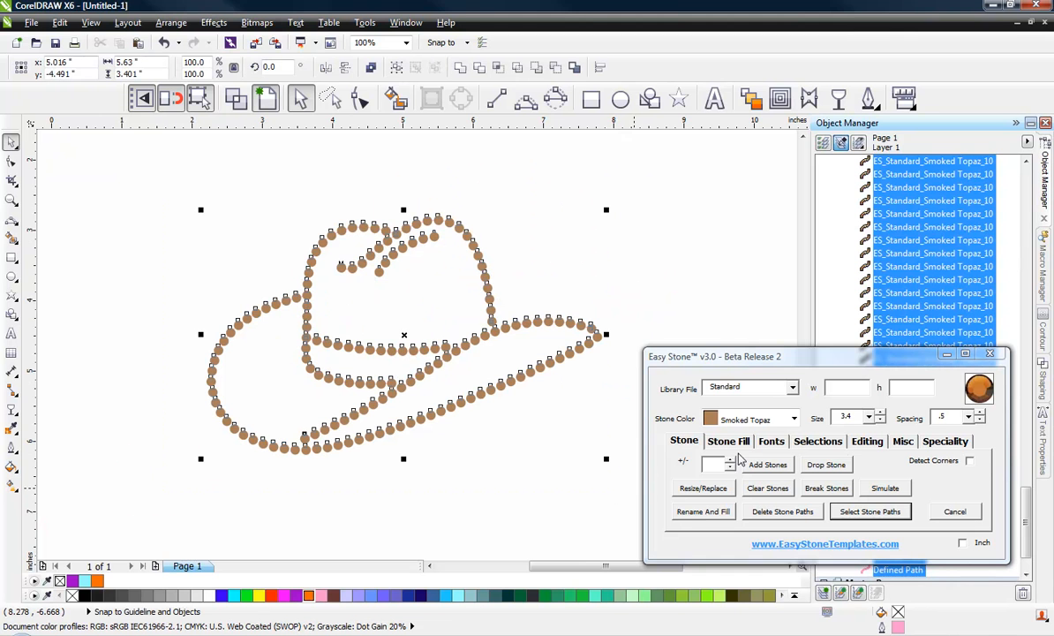
left_click(898, 444)
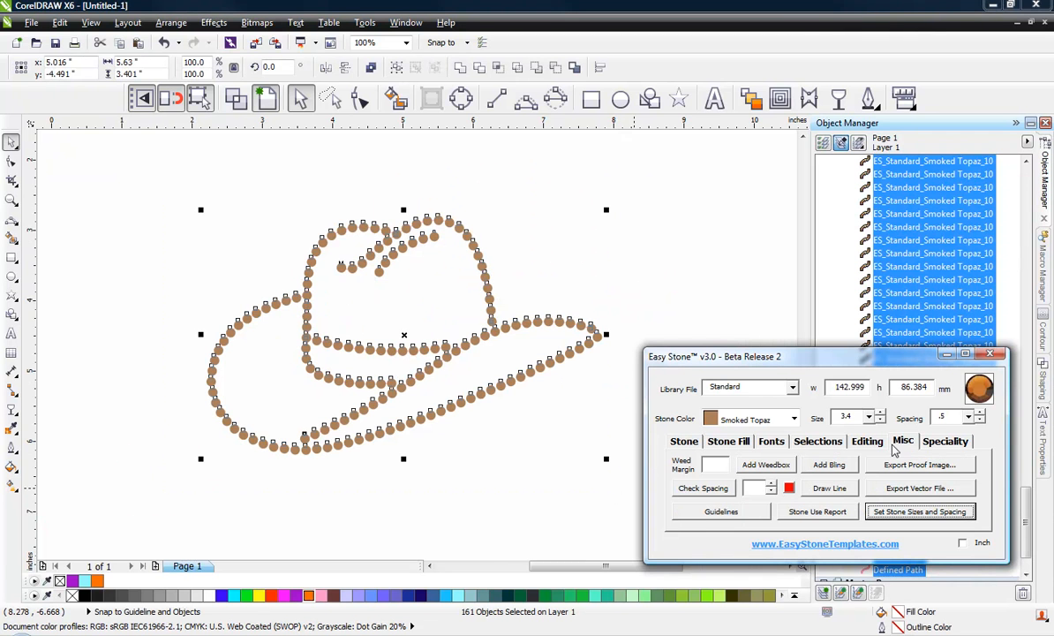
left_click(766, 466)
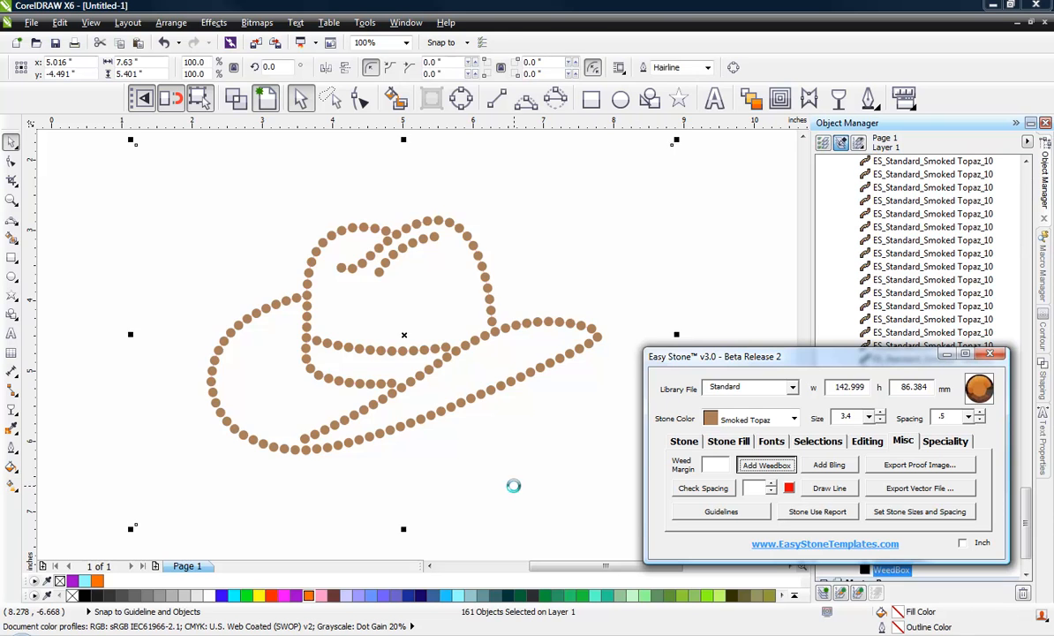
left_click(473, 537)
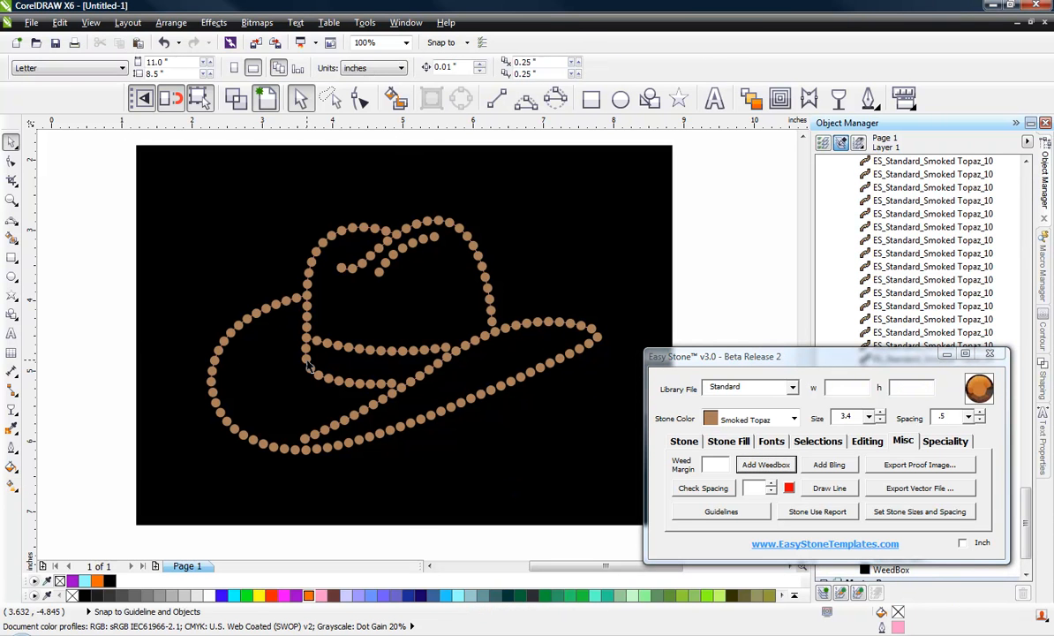
- Select the hat stones over the weedbox and delete any stone paths among them
left_click_drag(92, 178, 631, 483)
left_click(684, 440)
left_click(782, 512)
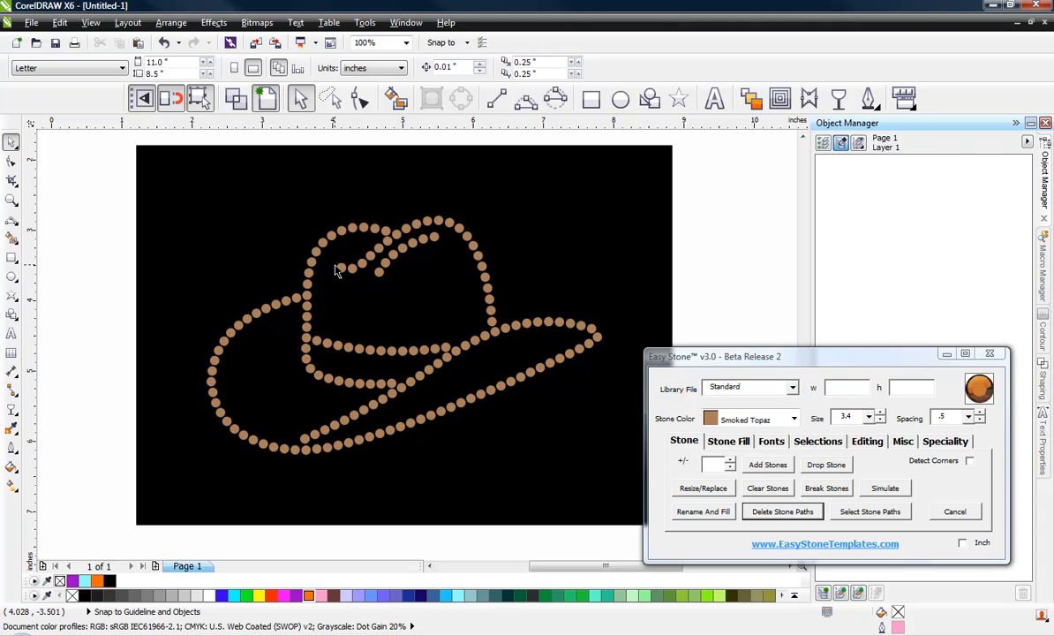
- Review the rhinestone hat on its weedbox and display Easy Stone's editing tools
scroll(334, 271, "down", 1)
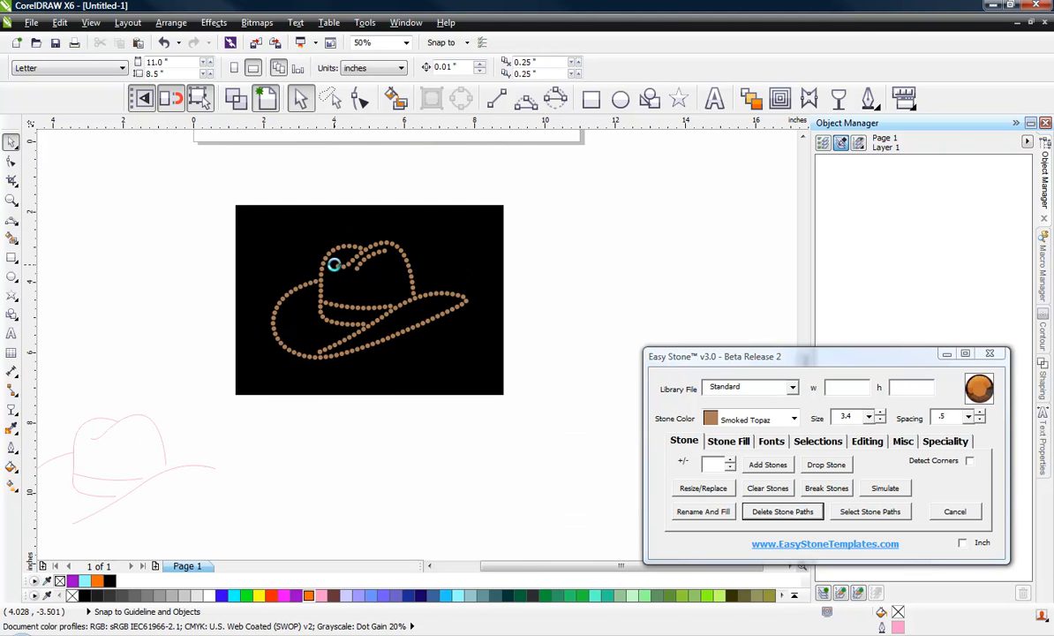
scroll(335, 265, "up", 1)
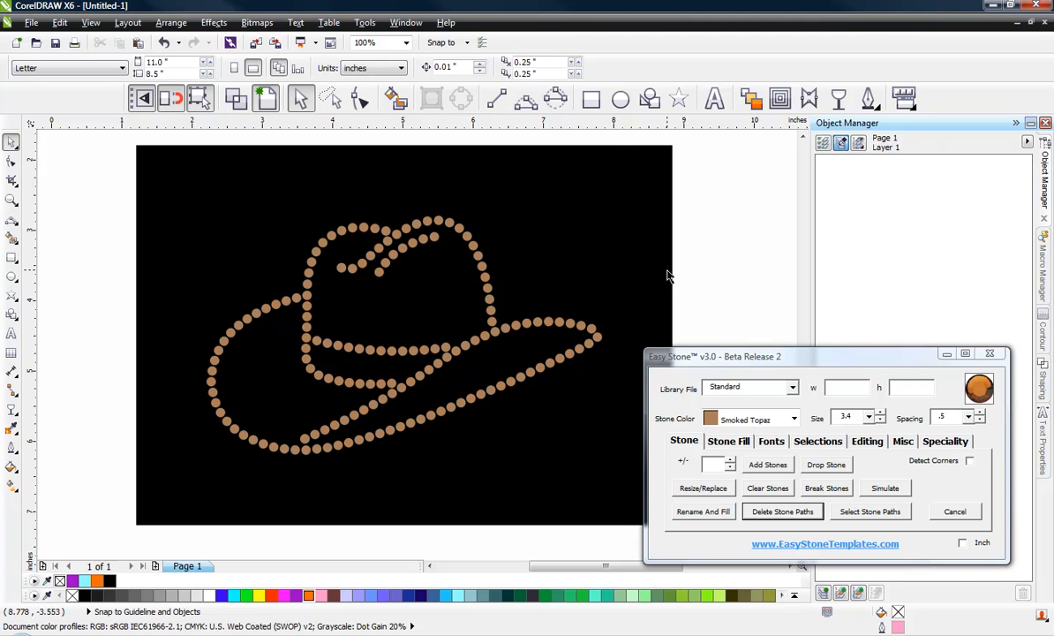
left_click(867, 440)
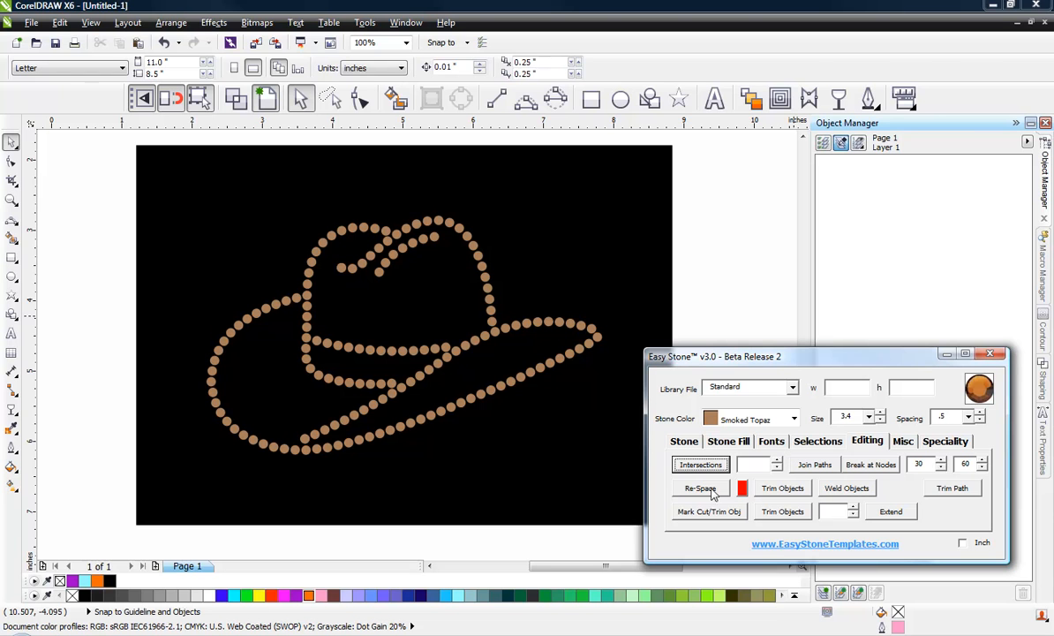